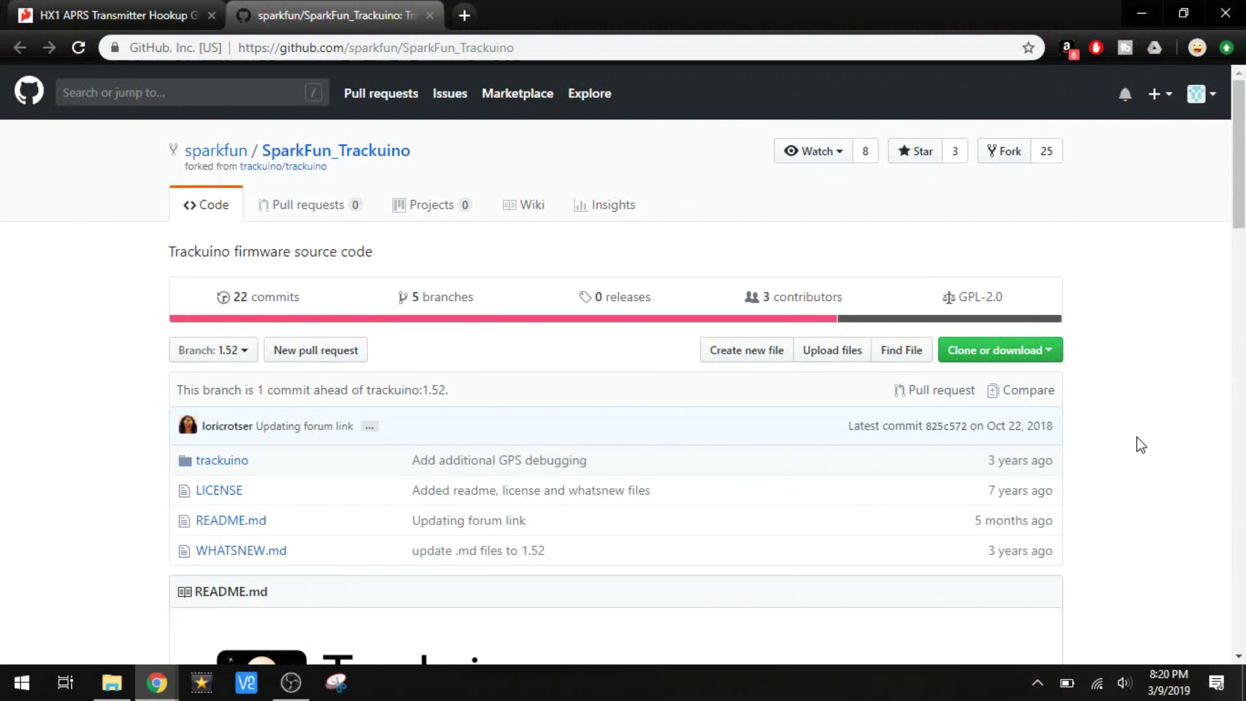
Step: Review the SparkFun_Trackuino repository's README and its clone and download options
scroll(1140, 444, down, 3)
scroll(1140, 445, down, 9)
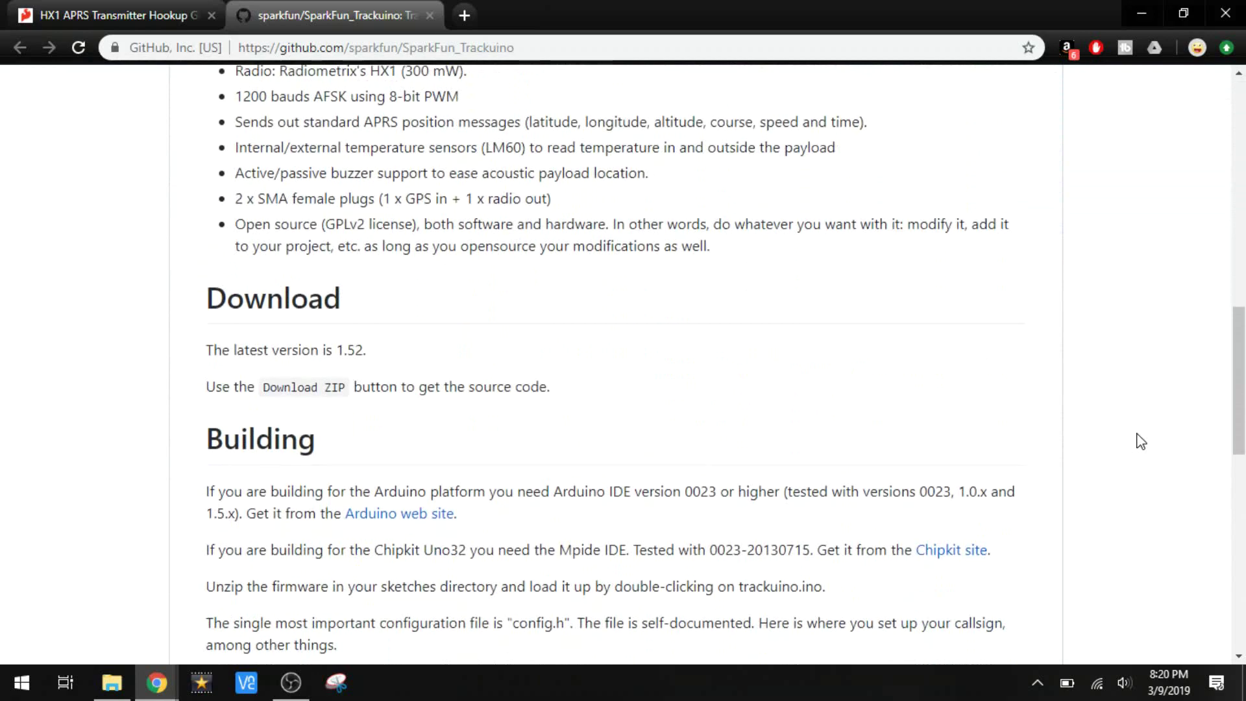
scroll(1140, 445, down, 9)
scroll(1139, 441, up, 20)
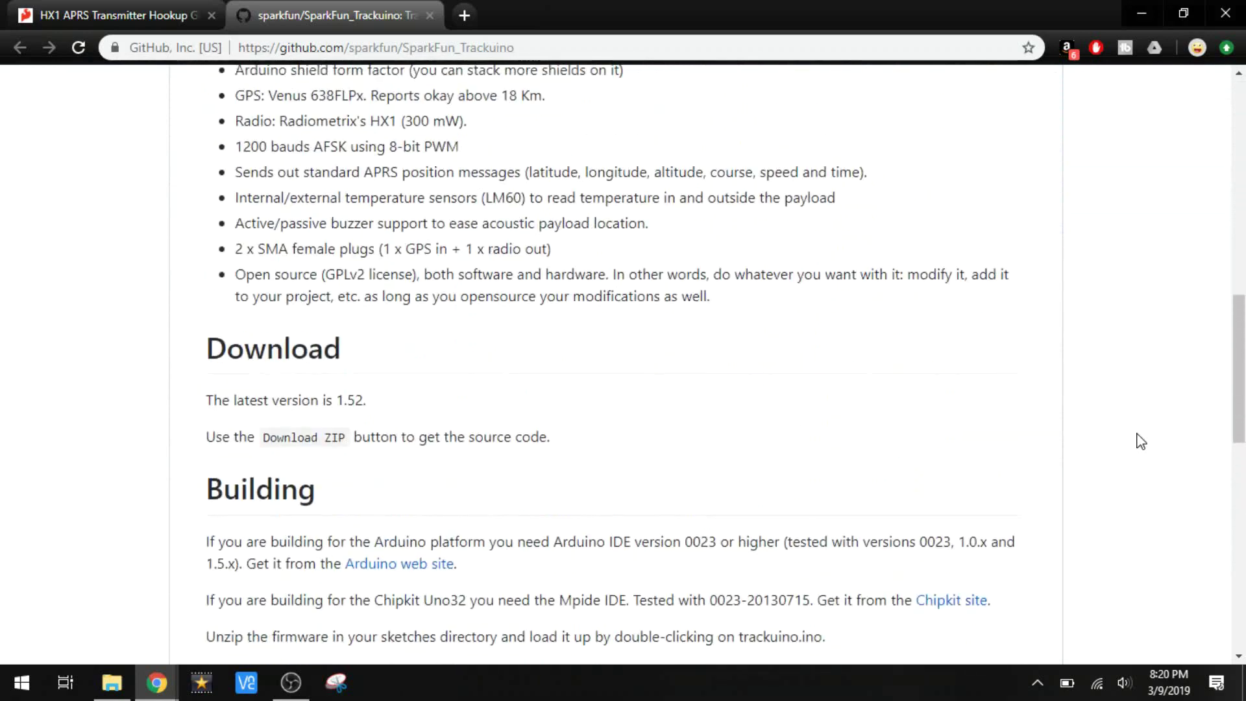
scroll(1140, 441, up, 6)
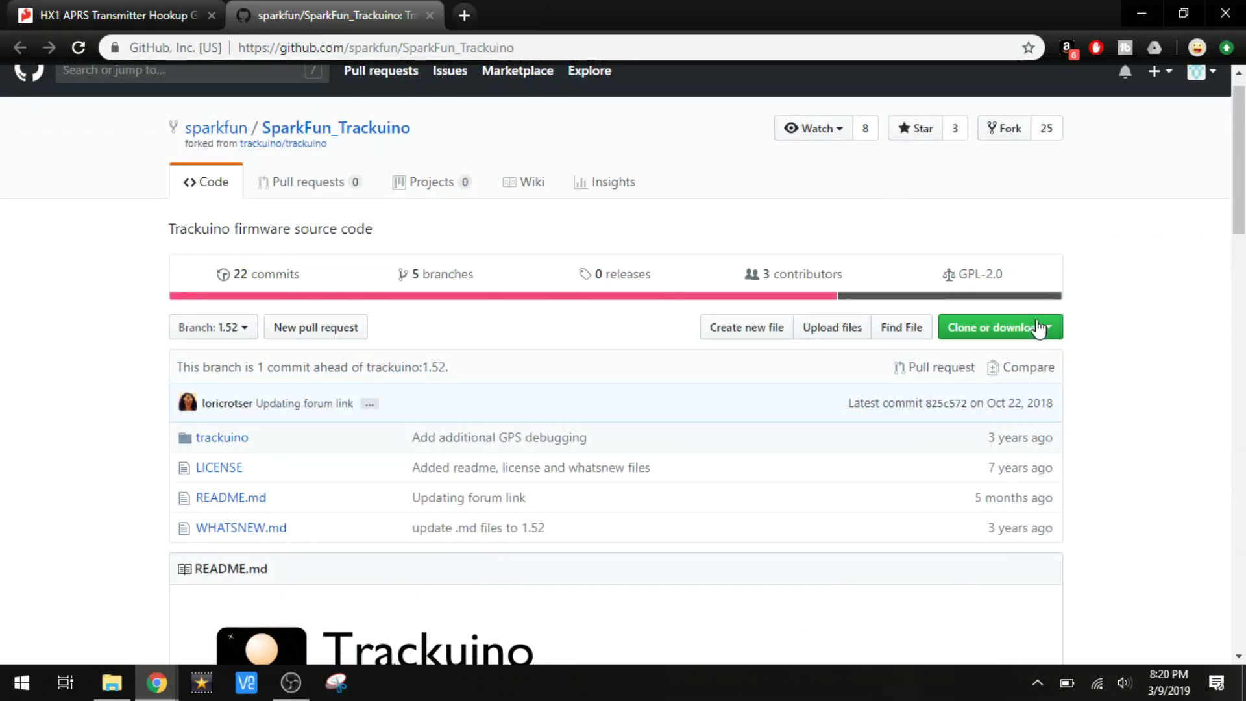
click(1035, 324)
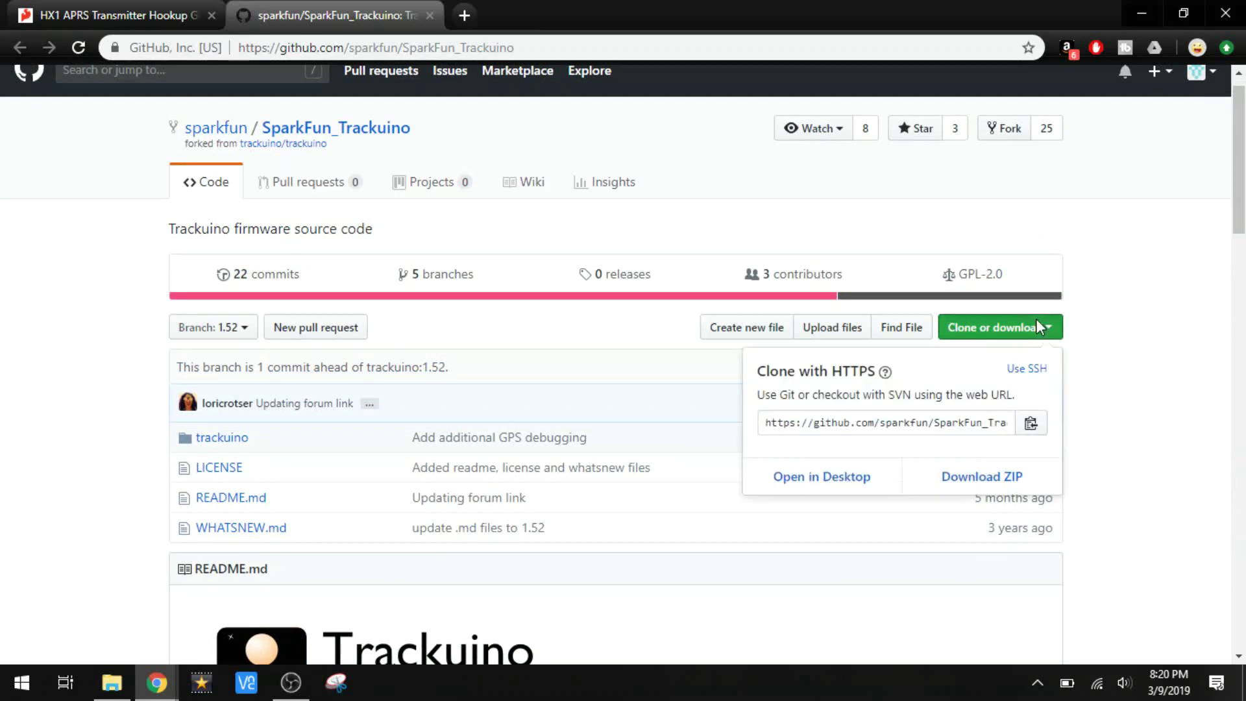
click(1145, 517)
Step: Switch to File Explorer, open the trackuino INO file from the Documents trackuino folder in the Arduino IDE, and maximize its window
click(123, 679)
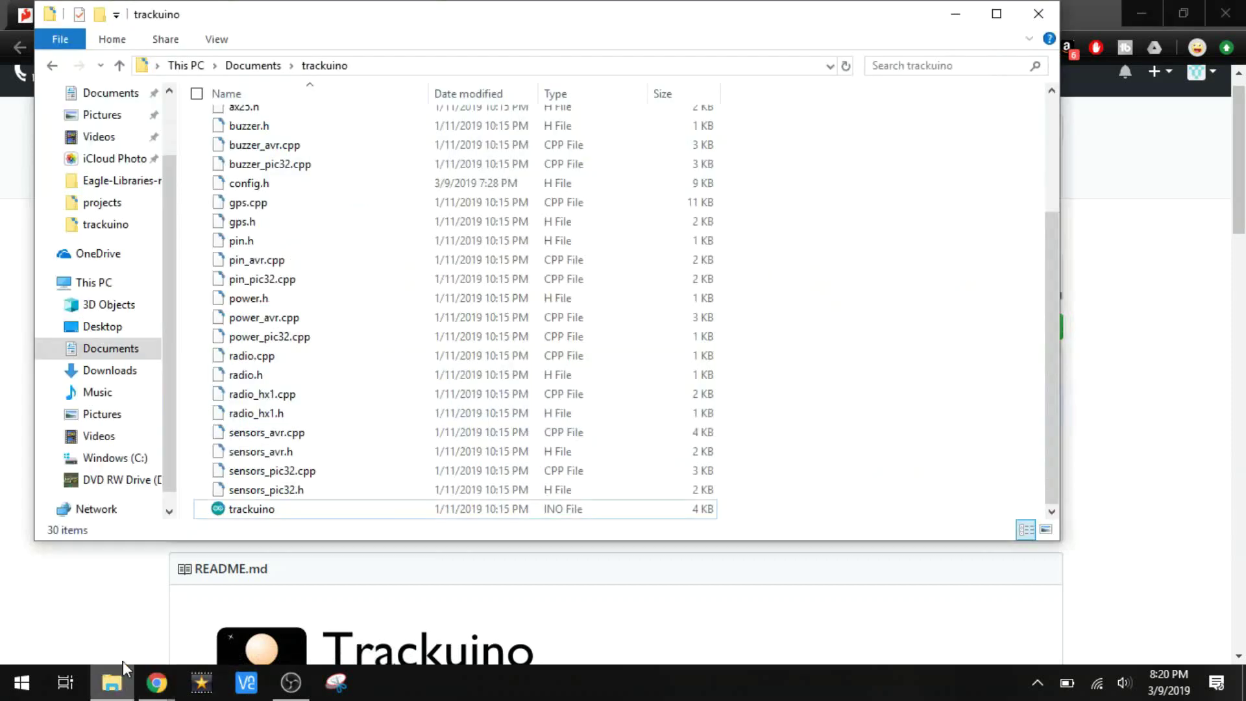
scroll(480, 269, up, 2)
scroll(481, 275, up, 2)
scroll(480, 275, down, 4)
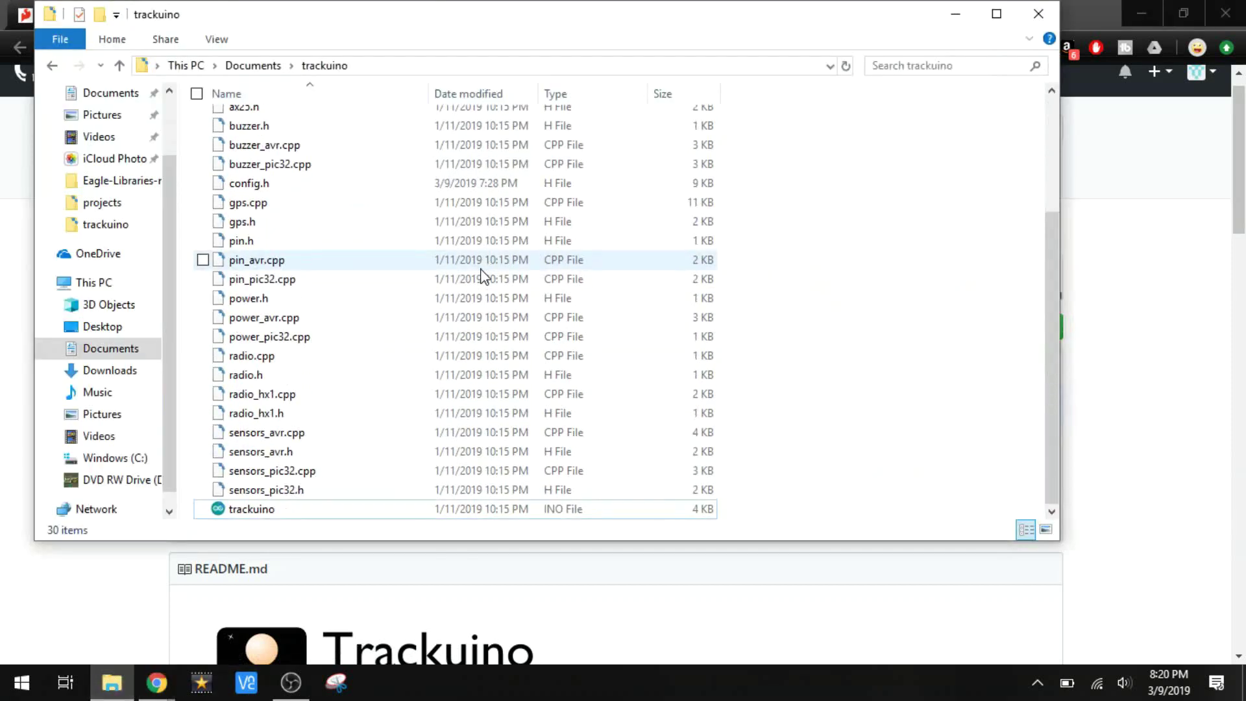
double_click(268, 514)
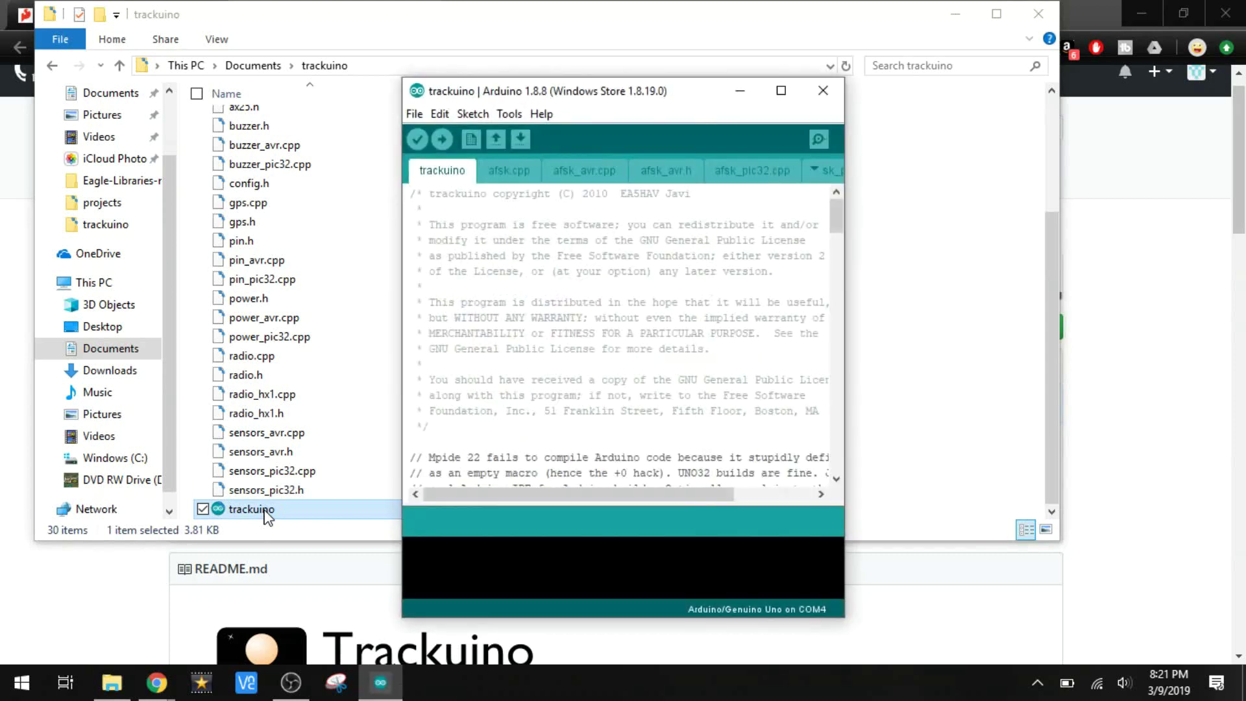
click(781, 92)
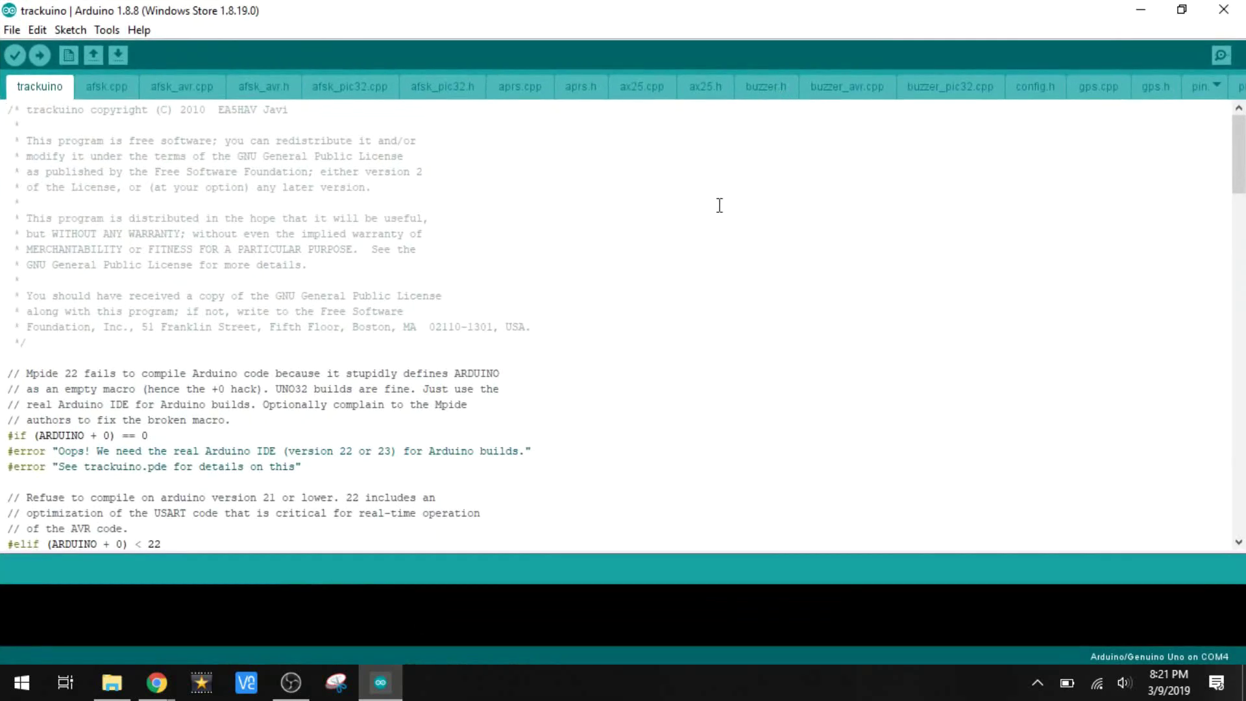
Step: Look through the main trackuino sketch and open its config.h file
scroll(694, 308, down, 8)
scroll(693, 308, down, 10)
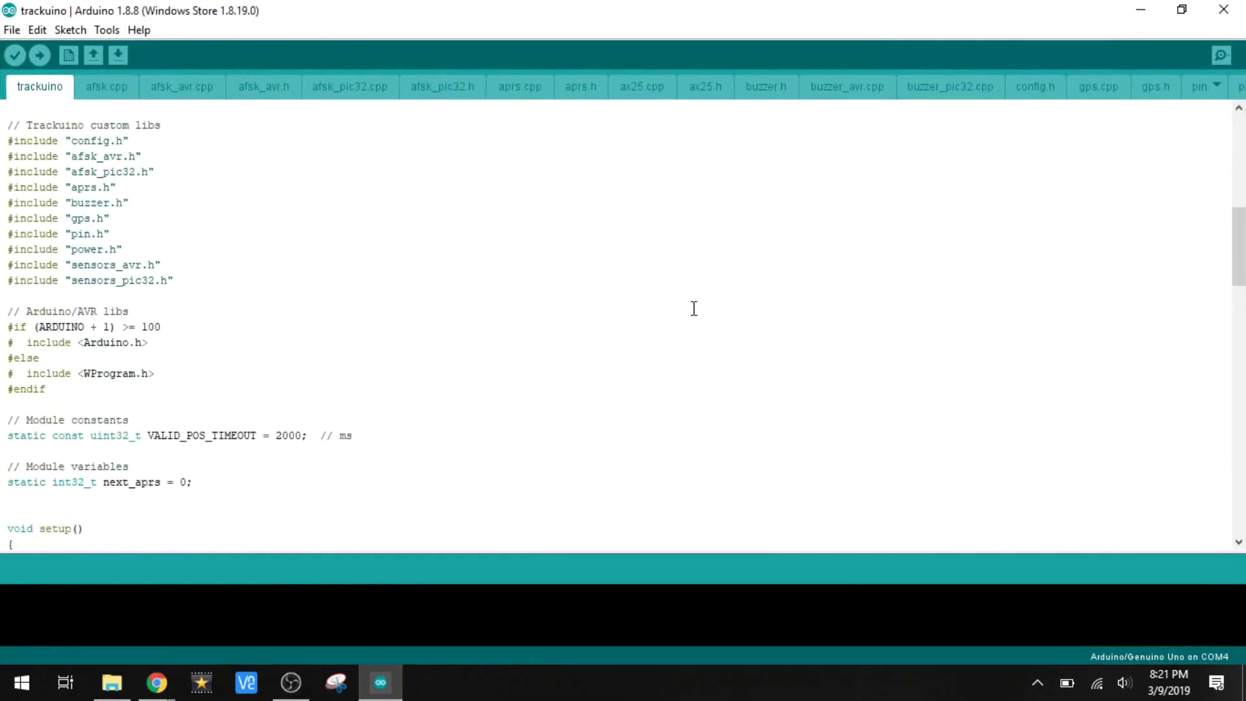
scroll(694, 308, up, 17)
scroll(693, 308, up, 2)
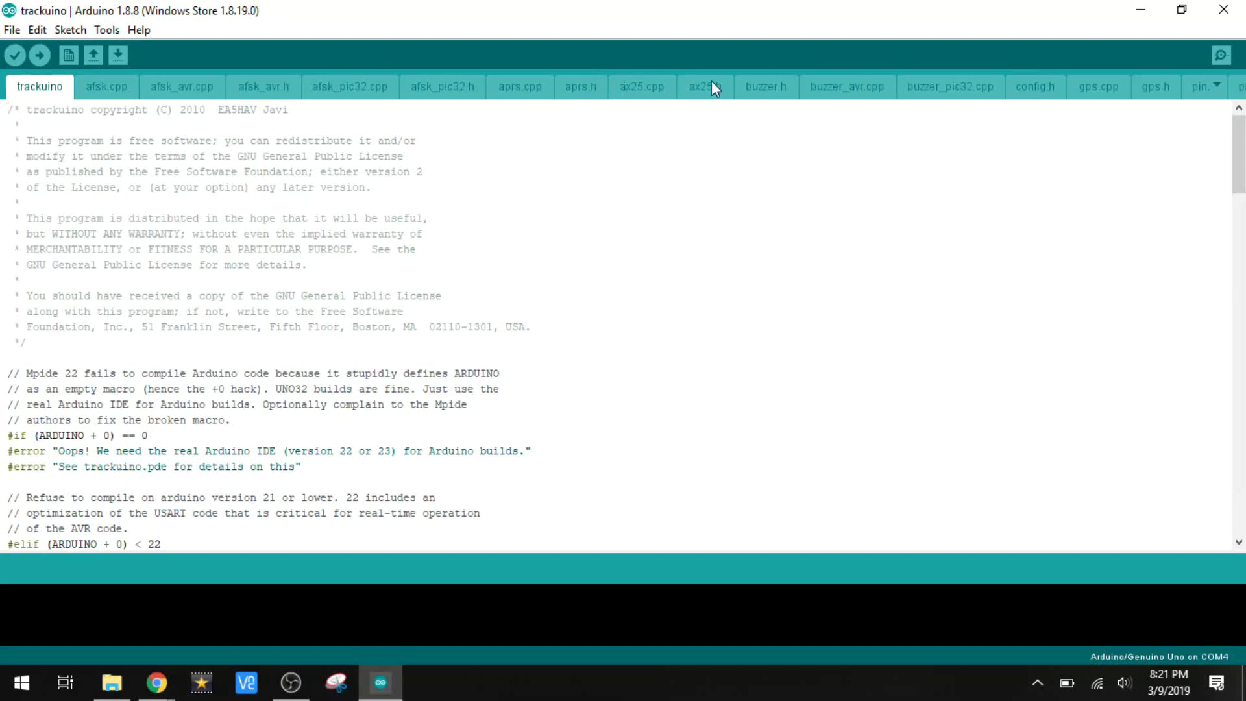
click(1030, 91)
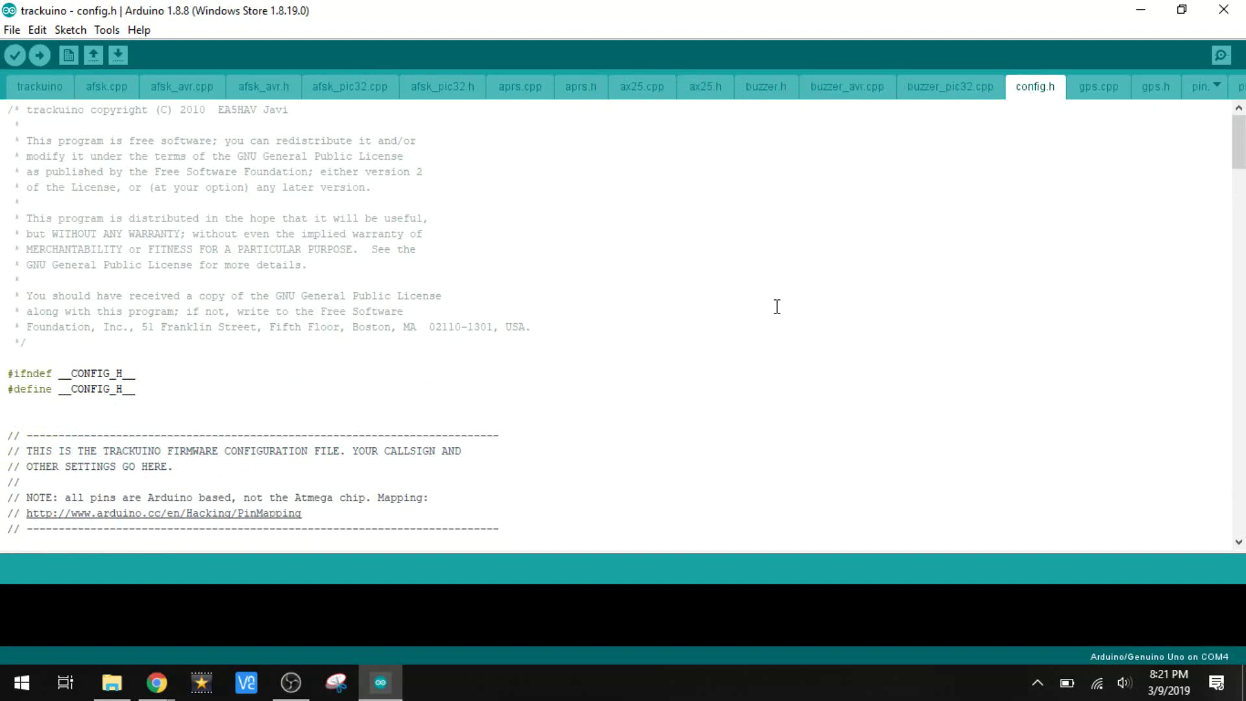
Step: Examine the header comments in config.h and the source callsign and SSID definitions in the APRS config section
scroll(777, 306, down, 4)
scroll(776, 306, down, 1)
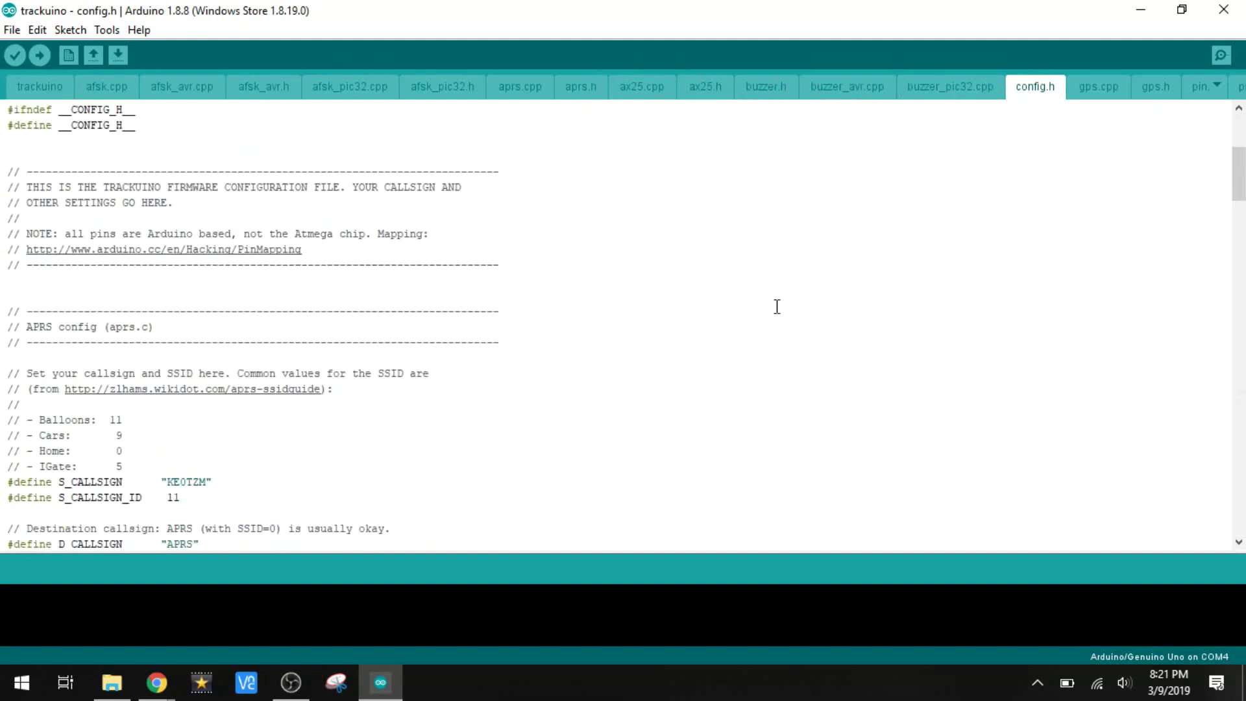
scroll(776, 306, up, 6)
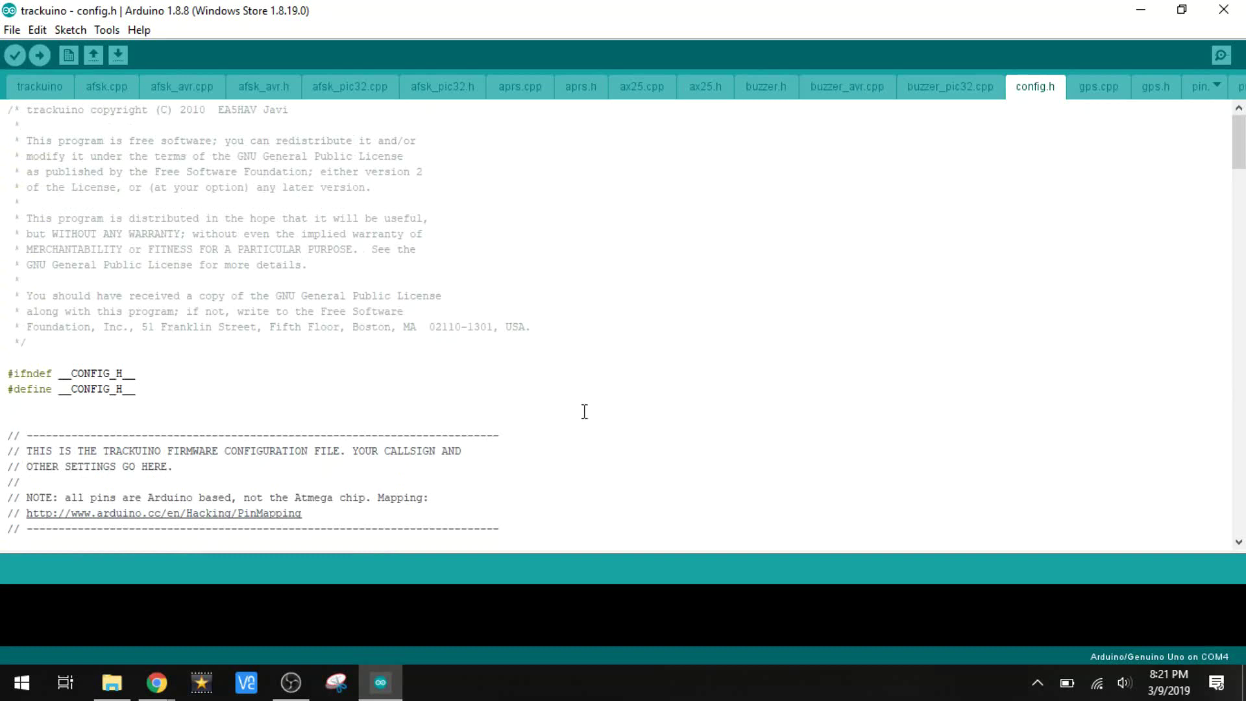
drag(584, 411, 578, 156)
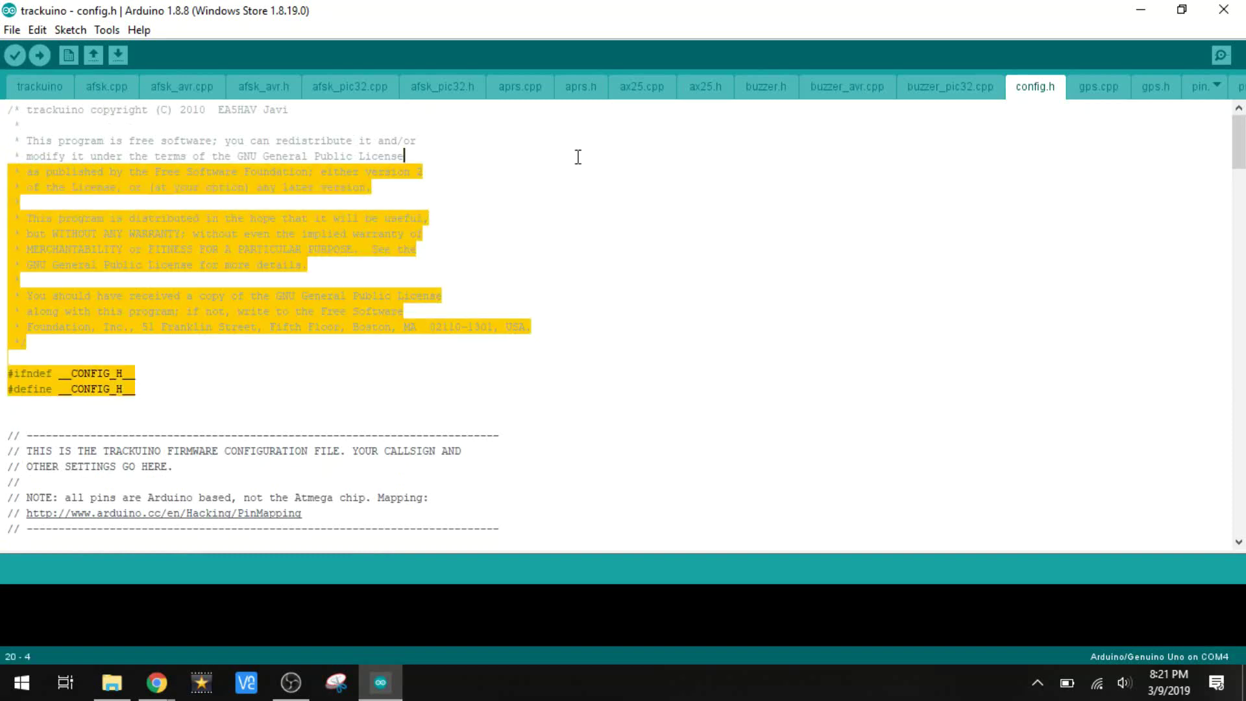
click(575, 293)
scroll(595, 380, down, 5)
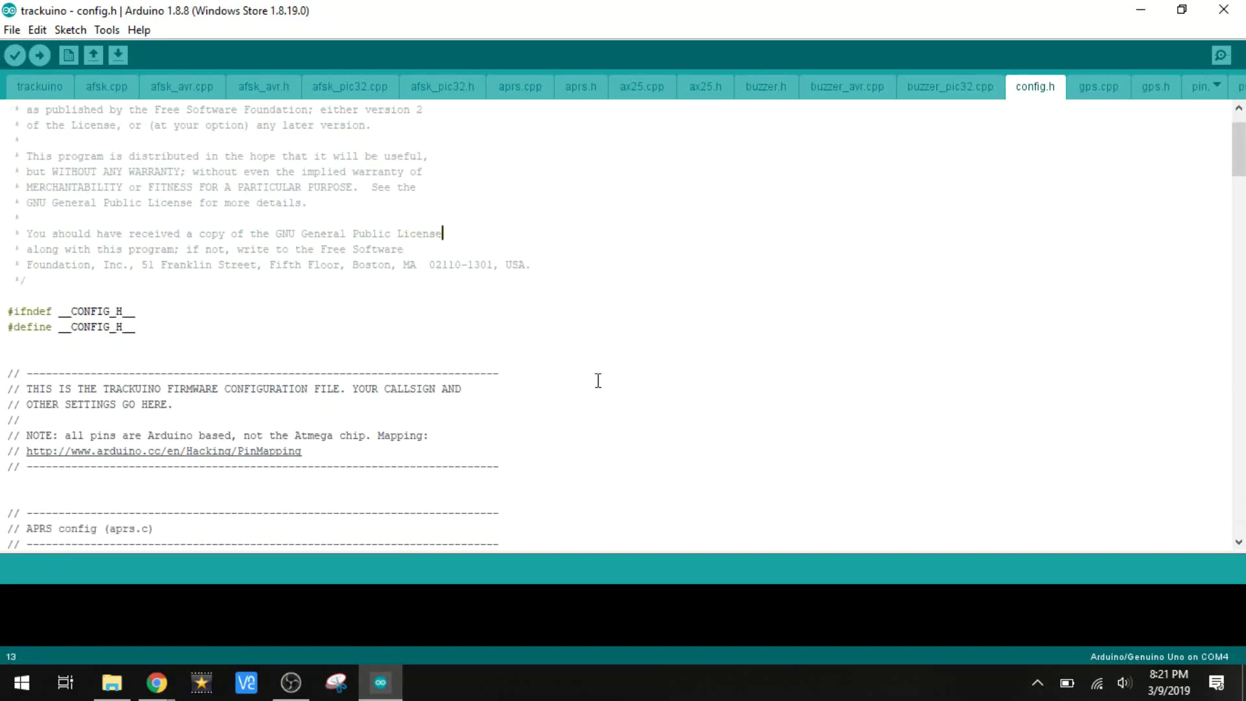
scroll(597, 380, down, 3)
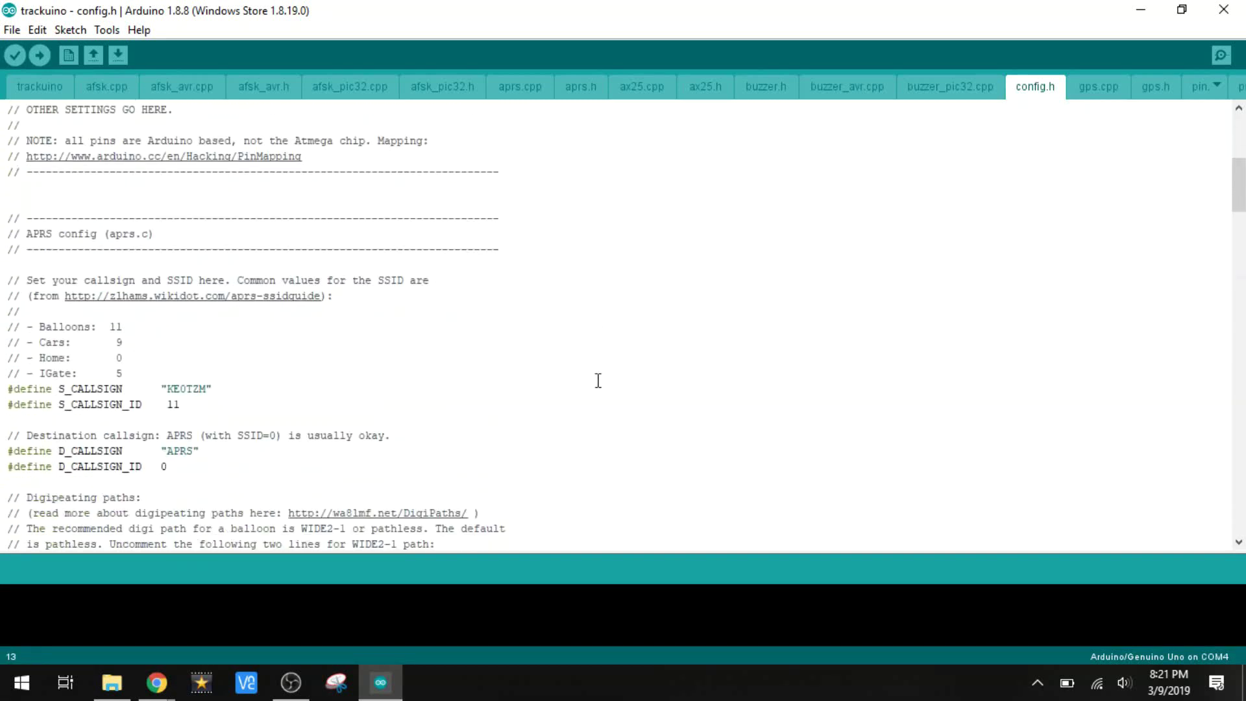
click(189, 388)
double_click(189, 388)
click(209, 388)
double_click(173, 405)
Step: Examine the destination callsign, digipeating path and APRS comment definitions in config.h
scroll(292, 436, down, 1)
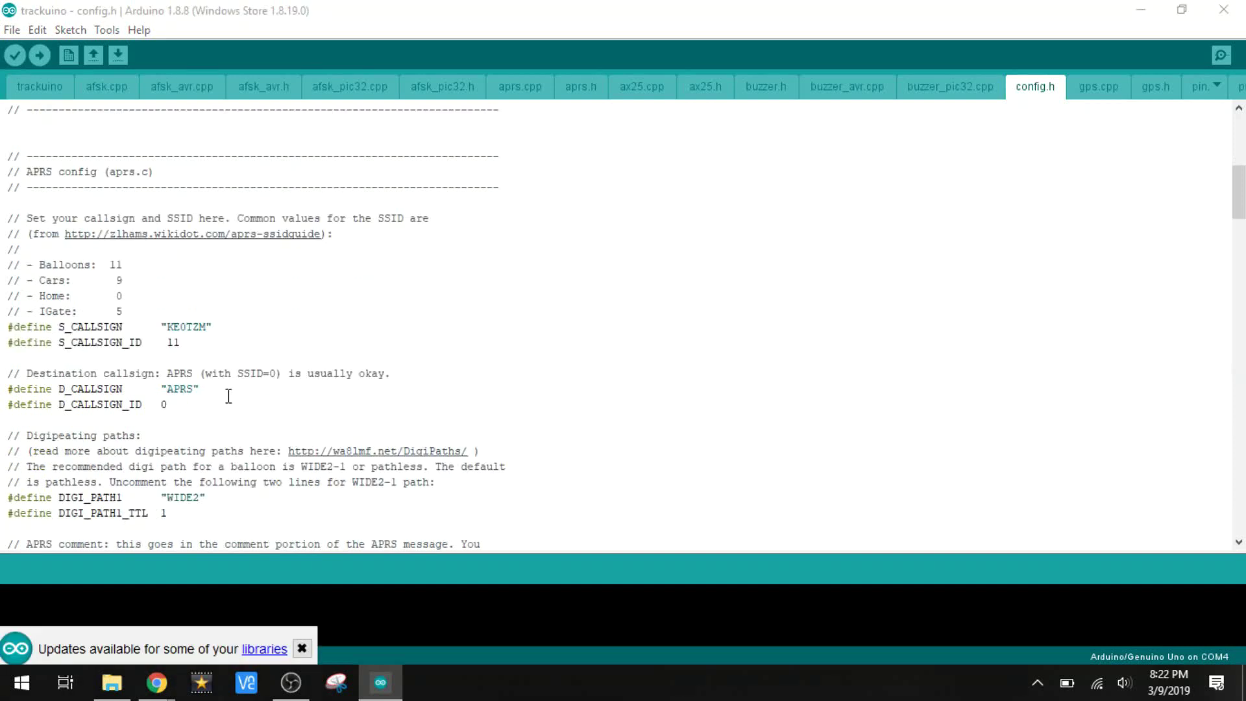
scroll(228, 395, down, 1)
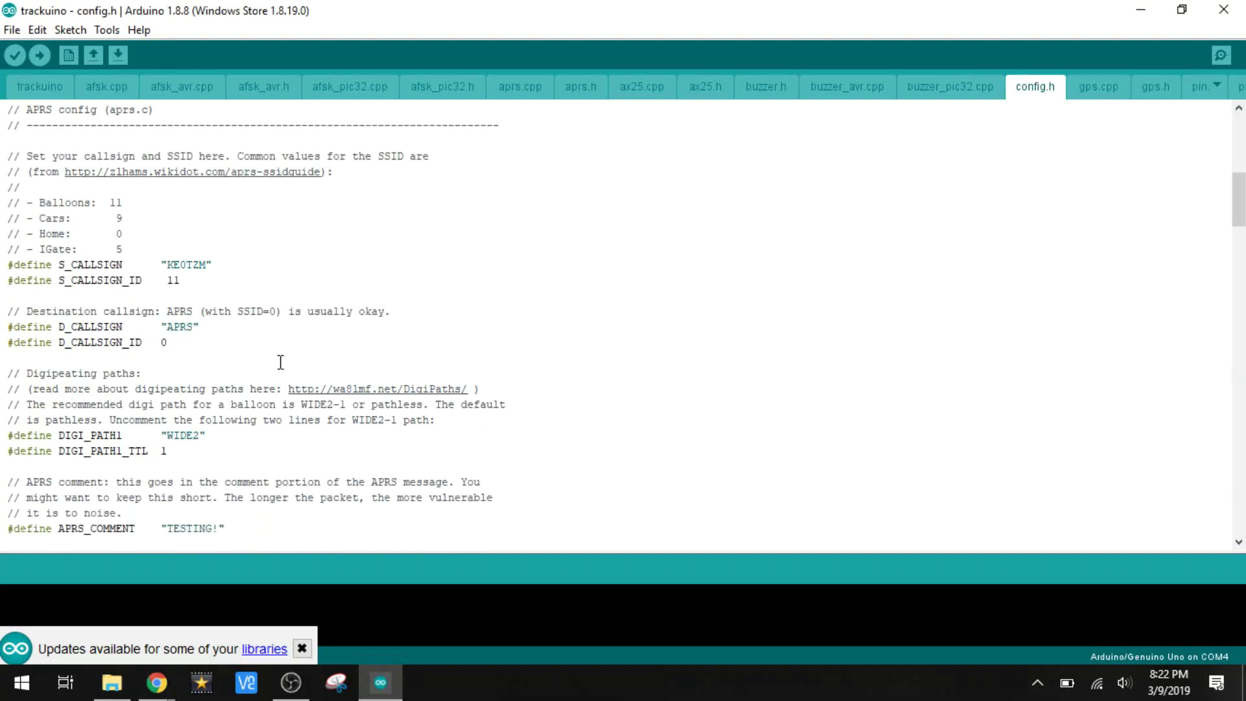
scroll(279, 361, down, 2)
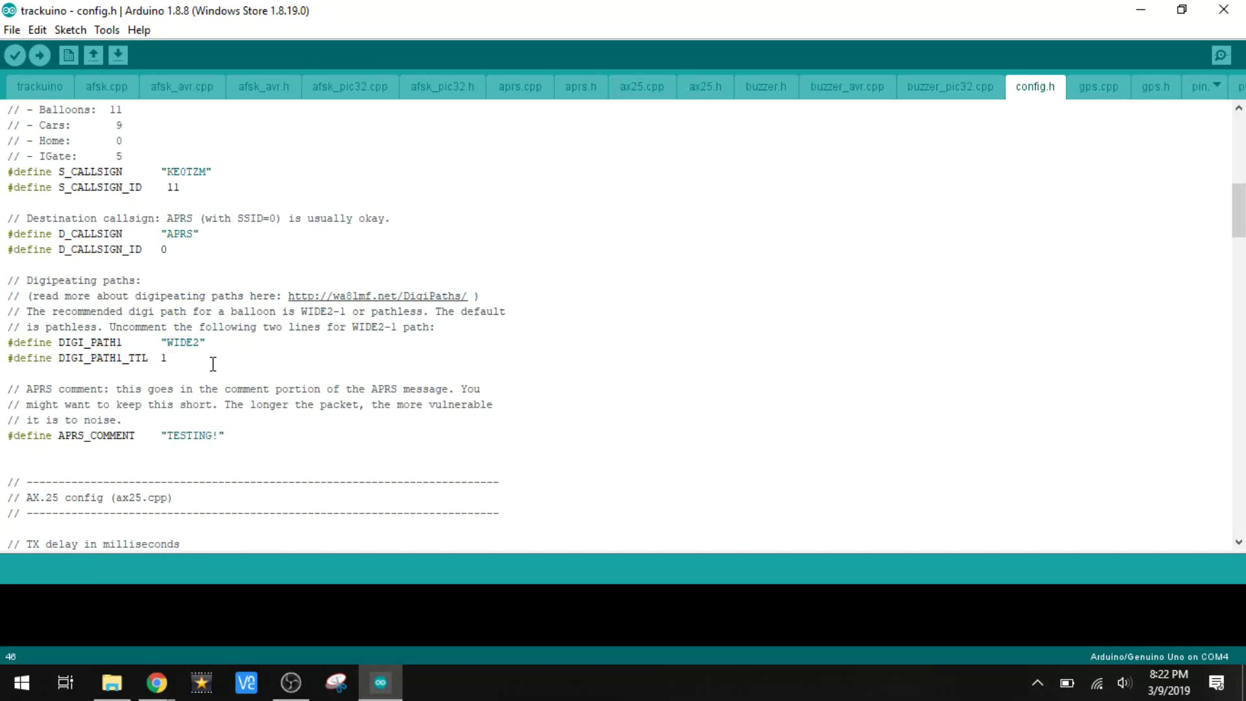
drag(212, 363, 218, 252)
click(207, 371)
scroll(208, 368, down, 1)
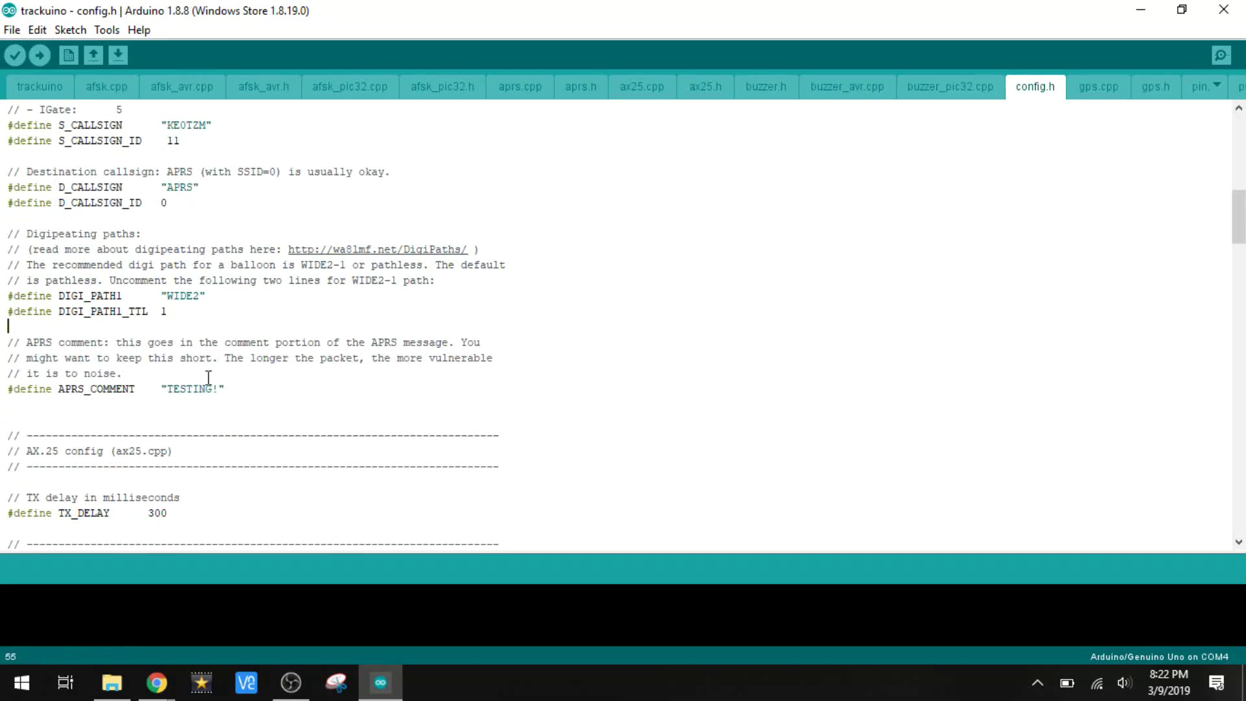
click(242, 389)
Step: Examine the transmit delay, APRS slot and period, GPS baud rate, modem and PTT pin settings in config.h
scroll(244, 390, down, 4)
scroll(244, 390, down, 7)
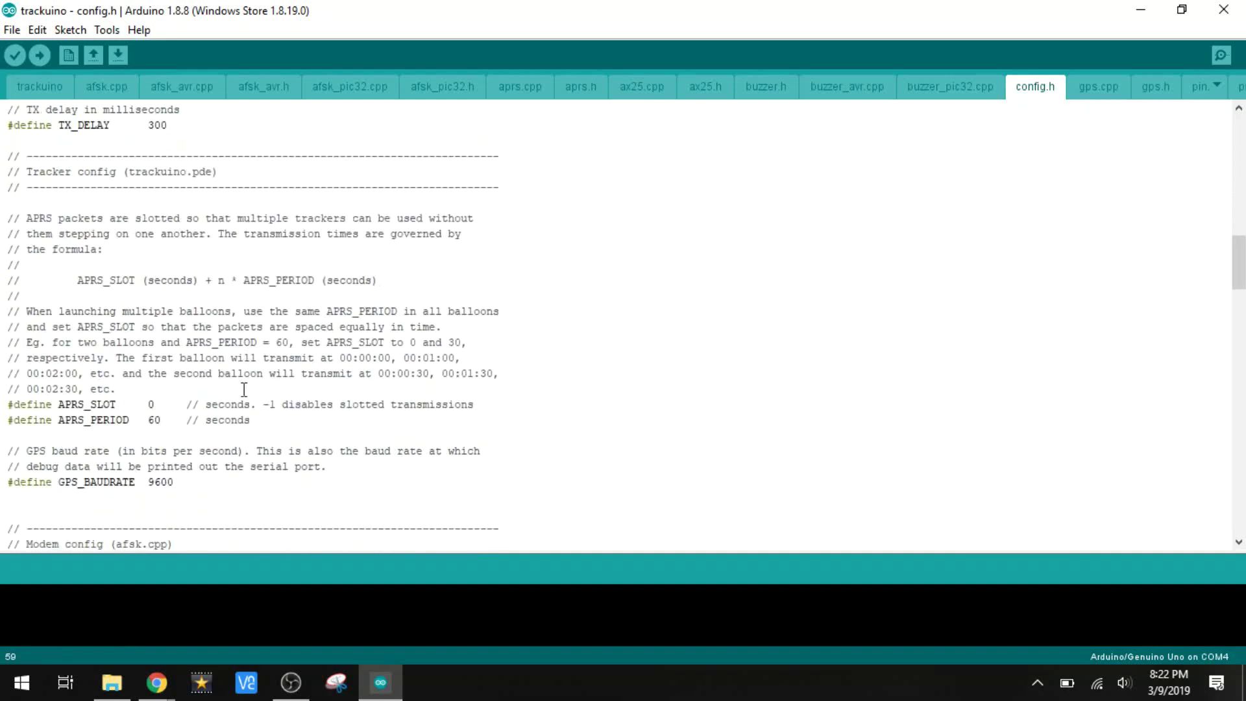
scroll(244, 384, down, 2)
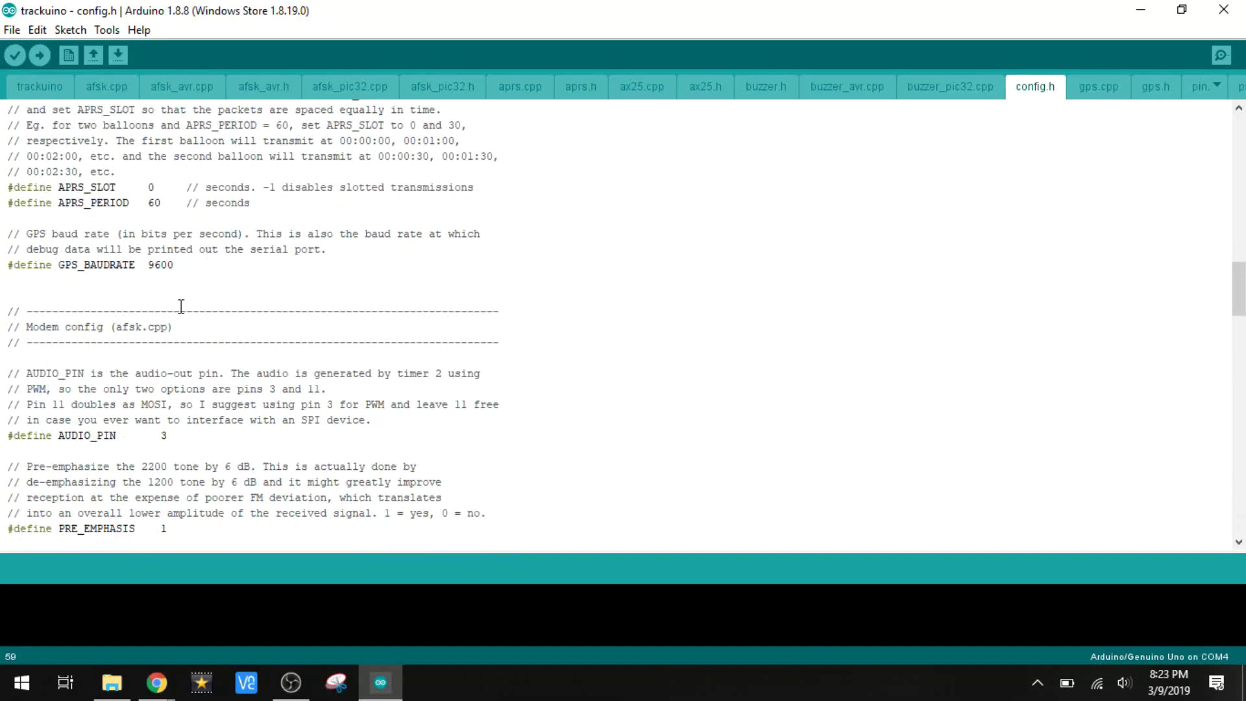
scroll(269, 344, down, 3)
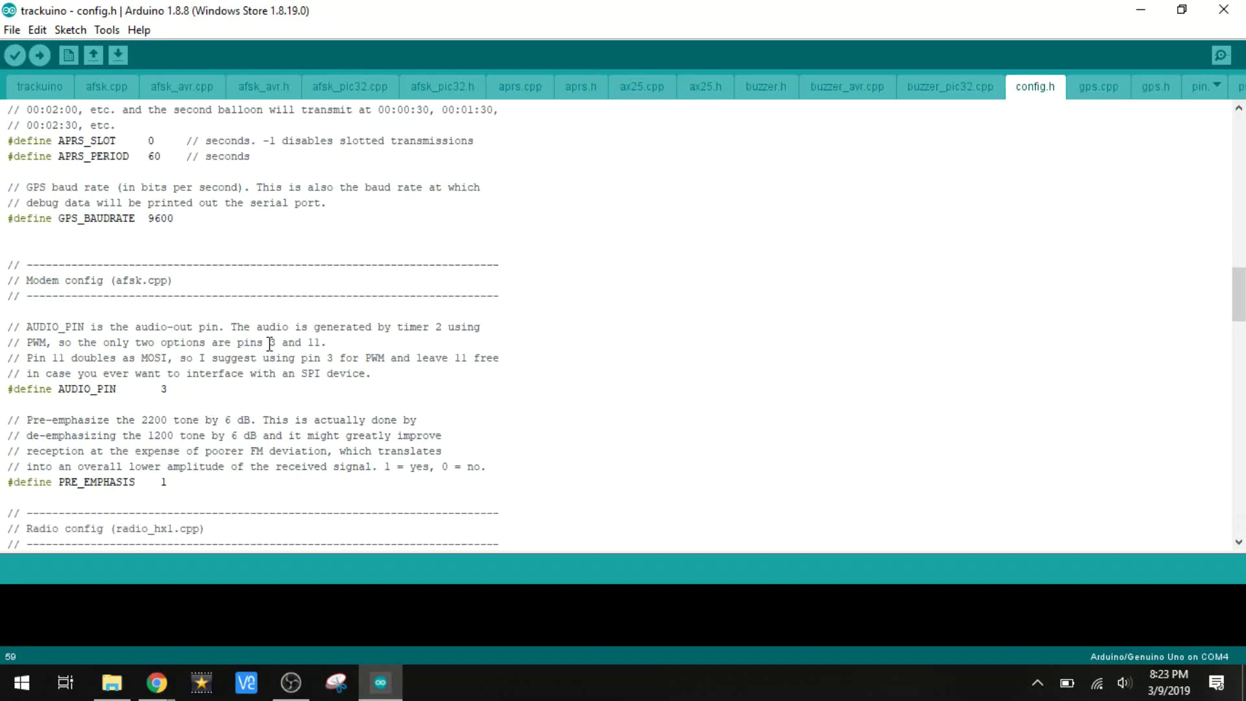
scroll(269, 343, down, 1)
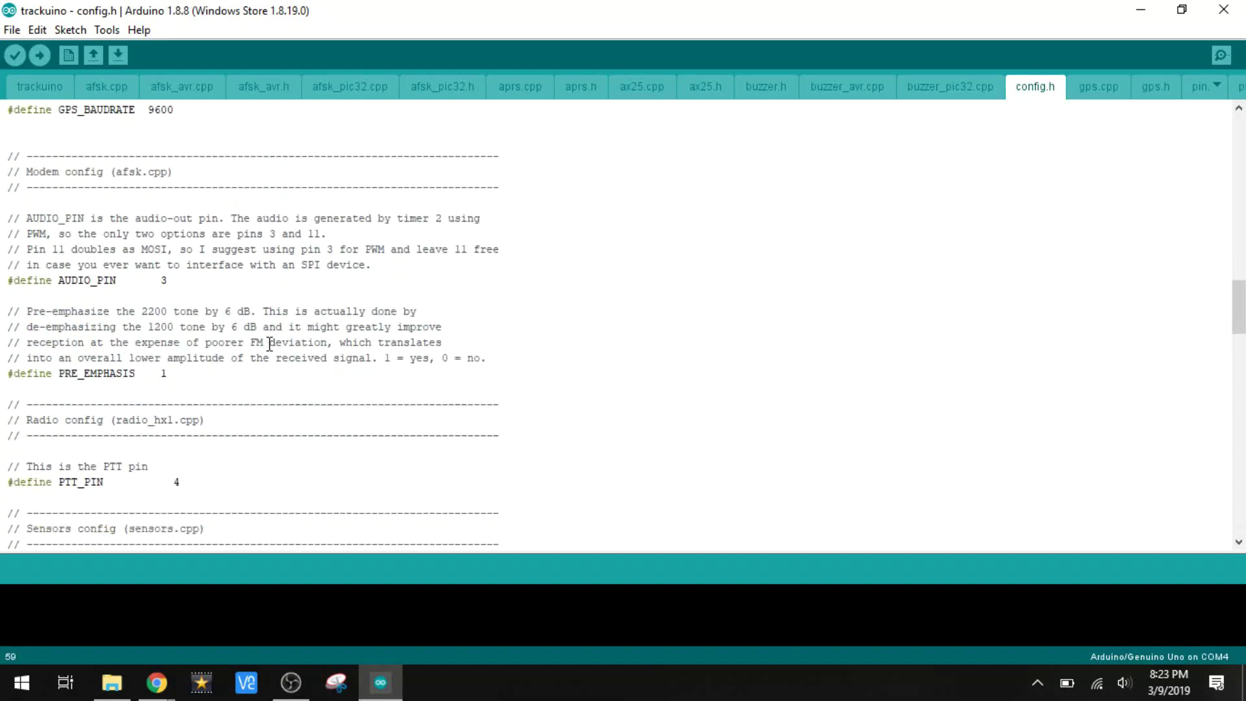
scroll(269, 343, down, 1)
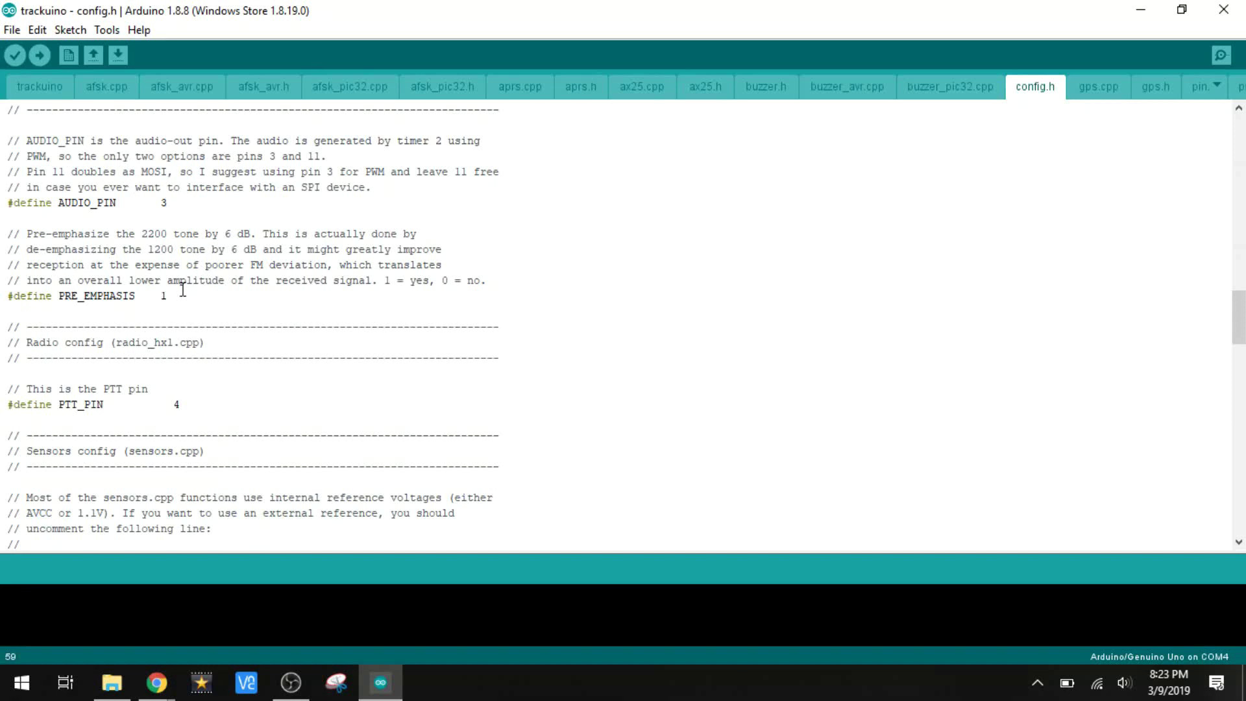
scroll(183, 290, down, 3)
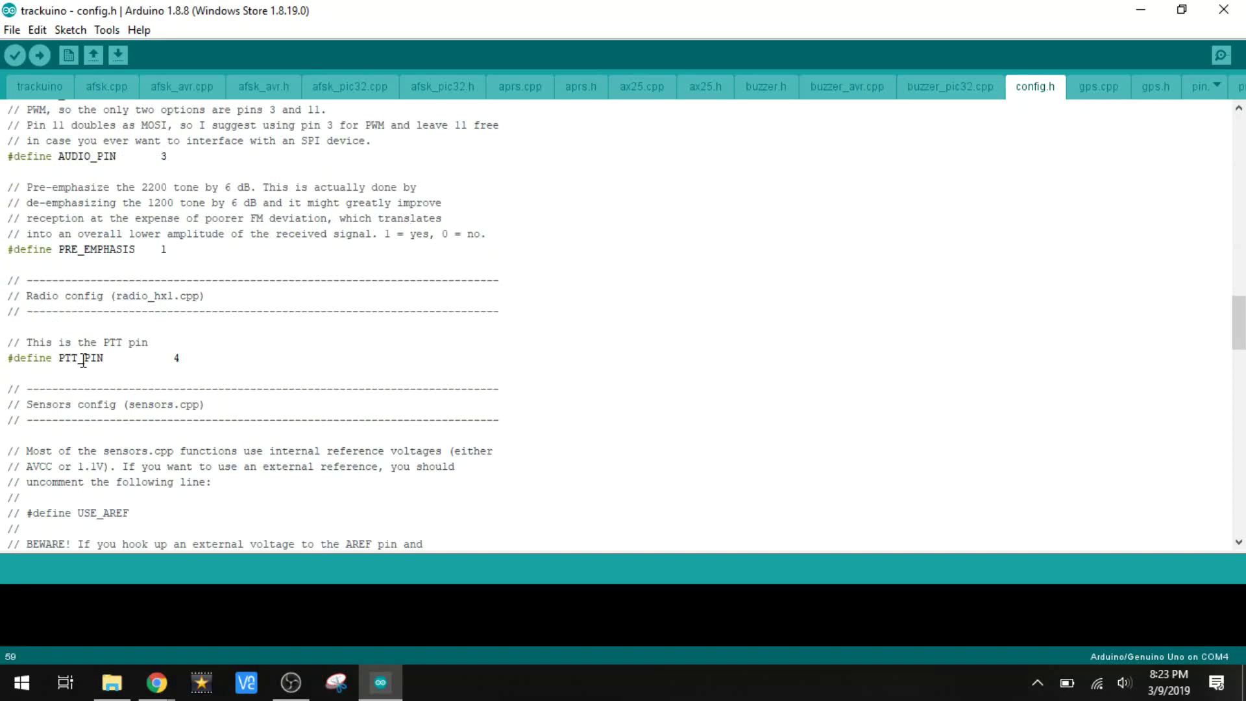
click(209, 363)
scroll(209, 364, down, 1)
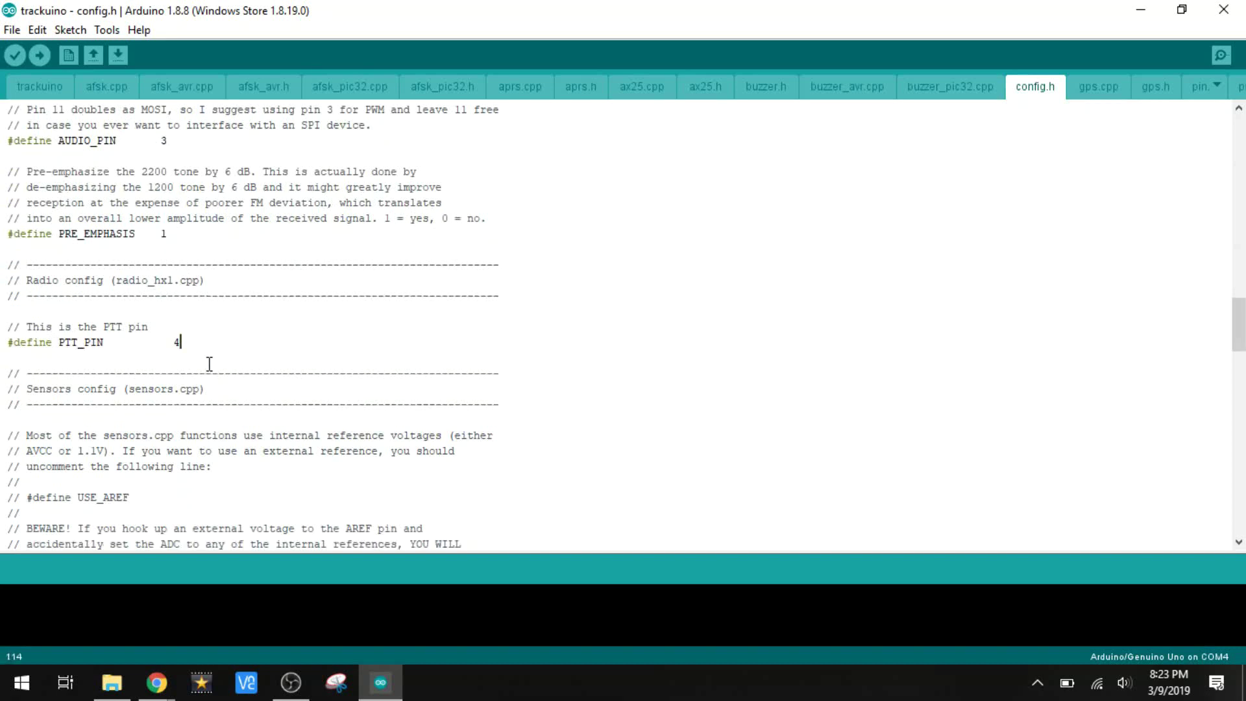
Step: Examine the sensor, temperature unit, voltage meter and buzzer settings in config.h
scroll(209, 363, down, 3)
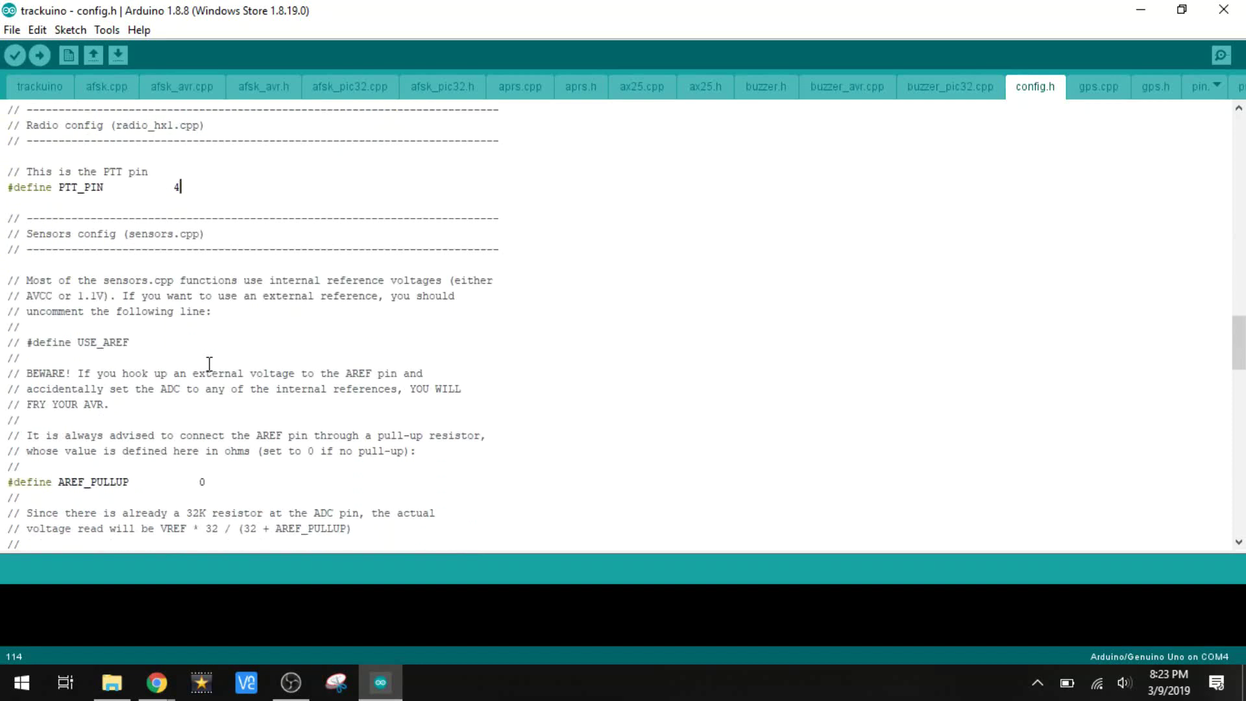
scroll(180, 352, down, 2)
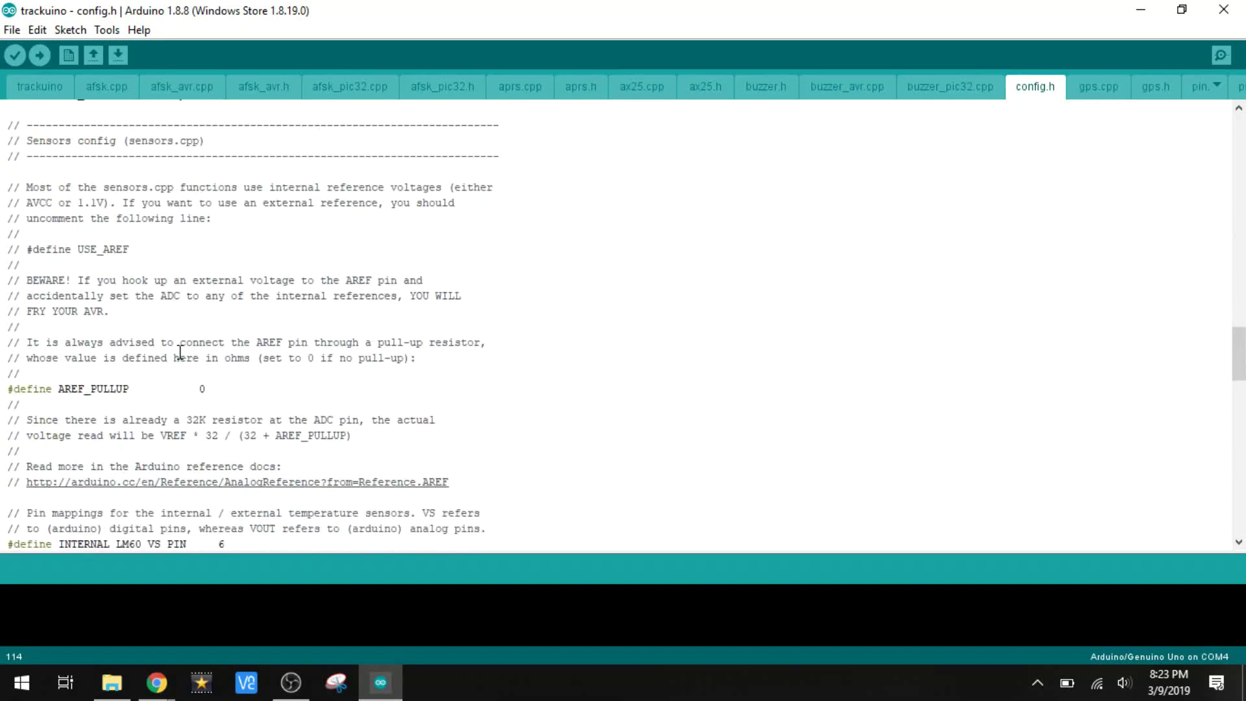
scroll(180, 353, down, 4)
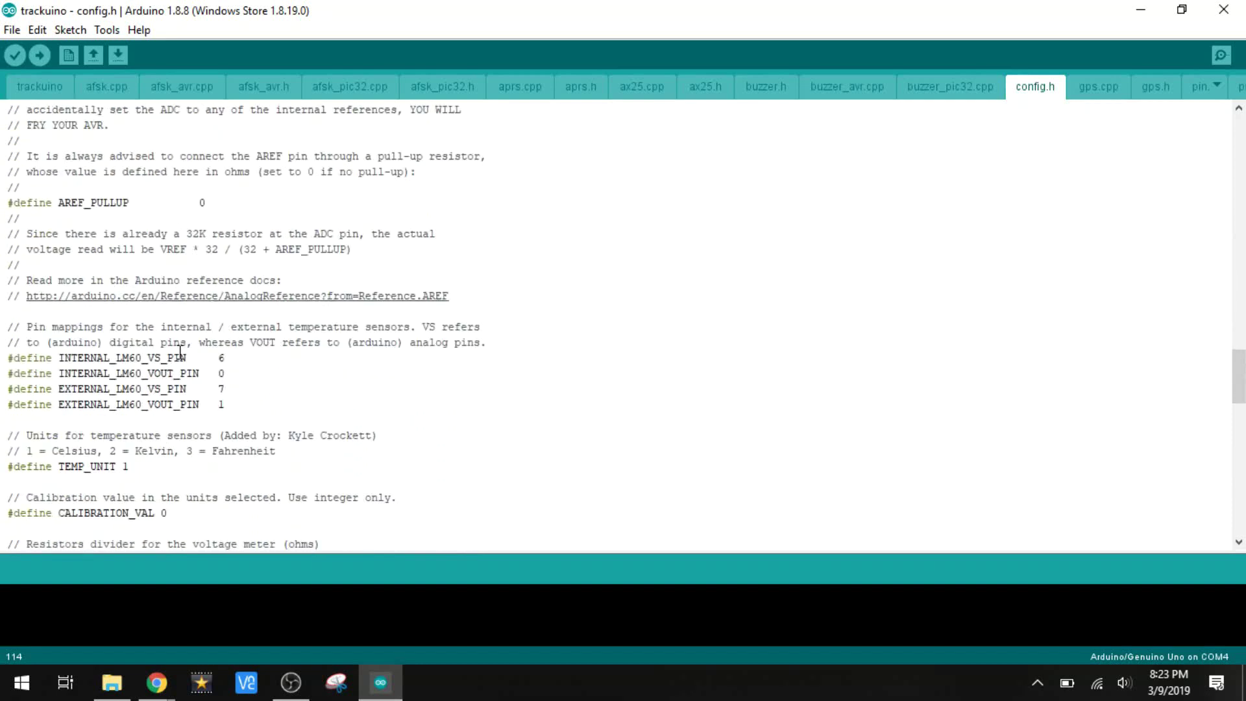
scroll(180, 353, down, 2)
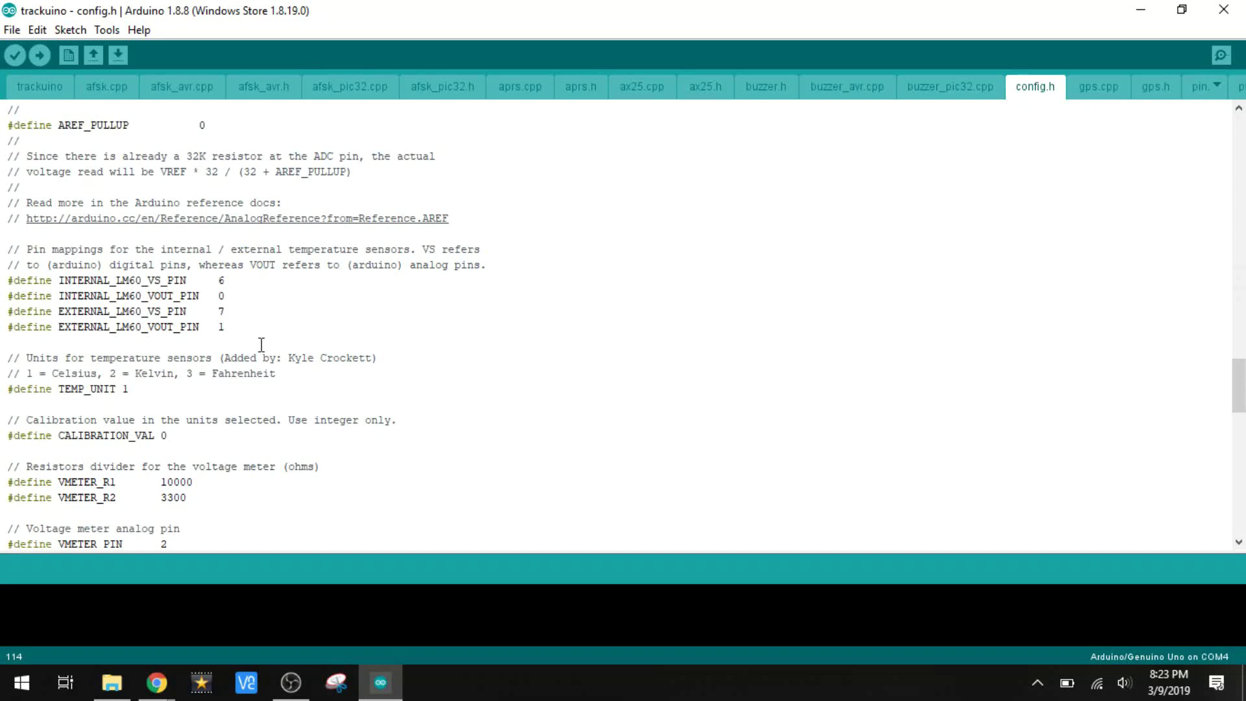
scroll(262, 344, down, 1)
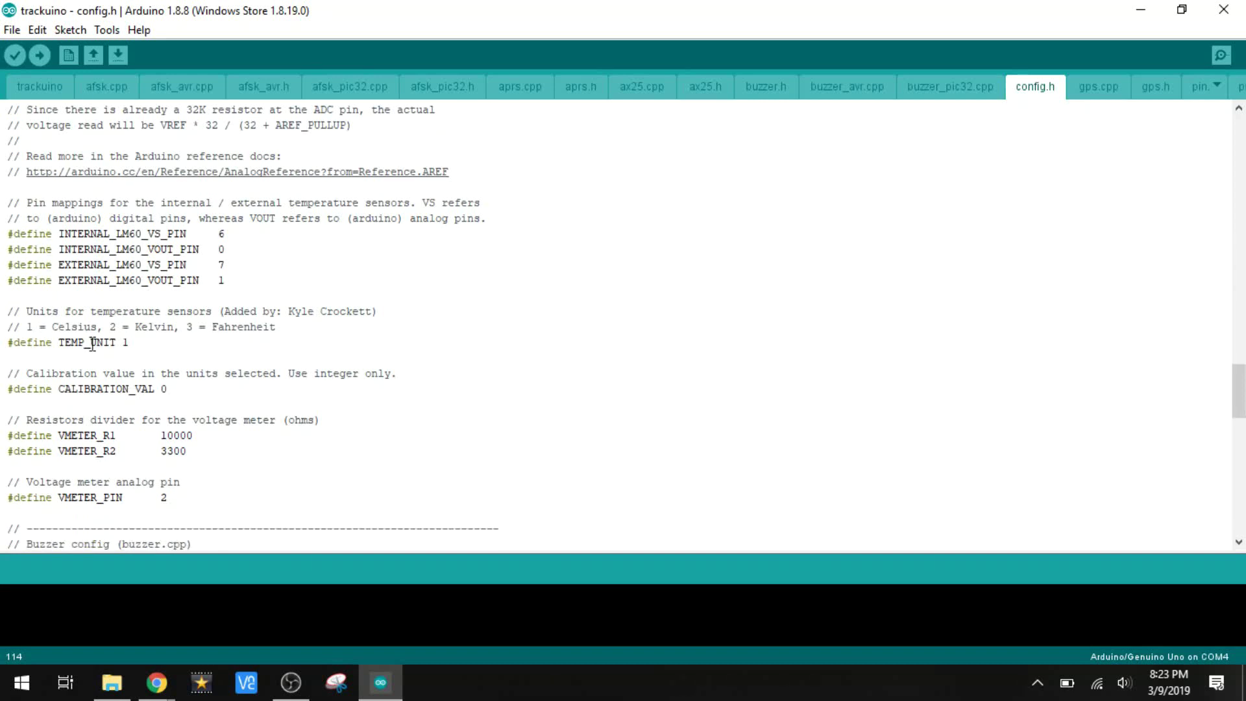
scroll(190, 340, down, 2)
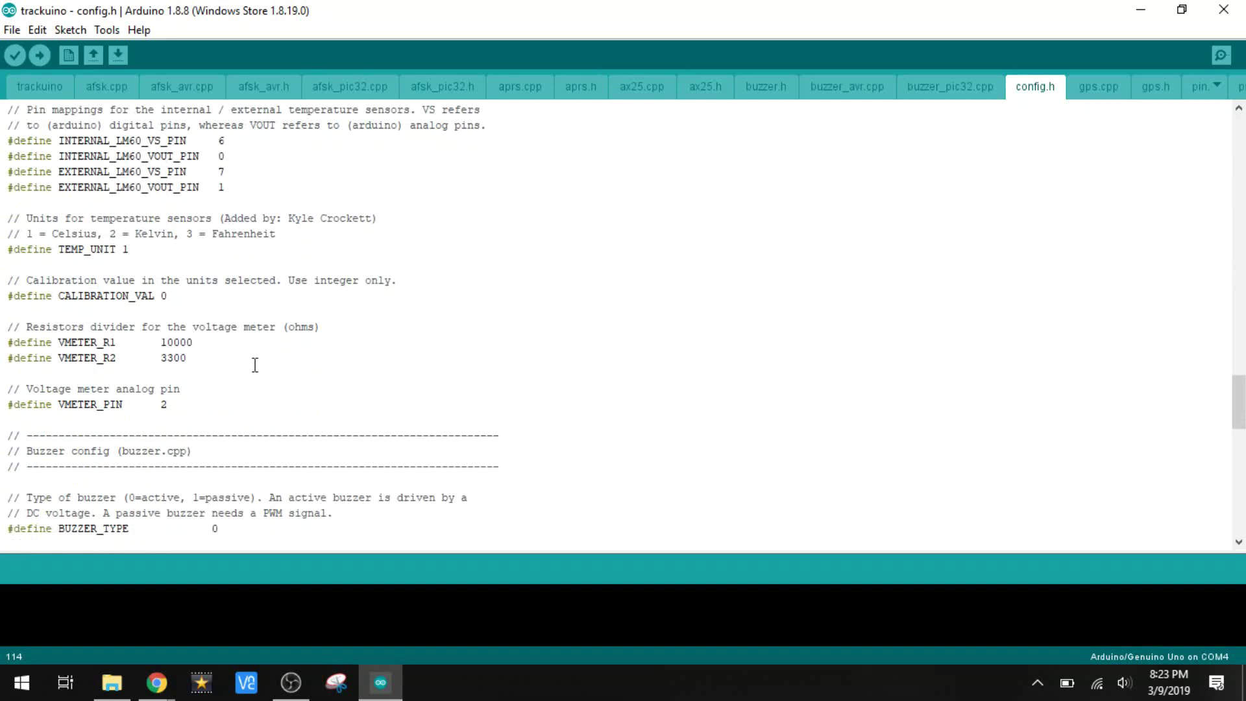
scroll(256, 365, down, 1)
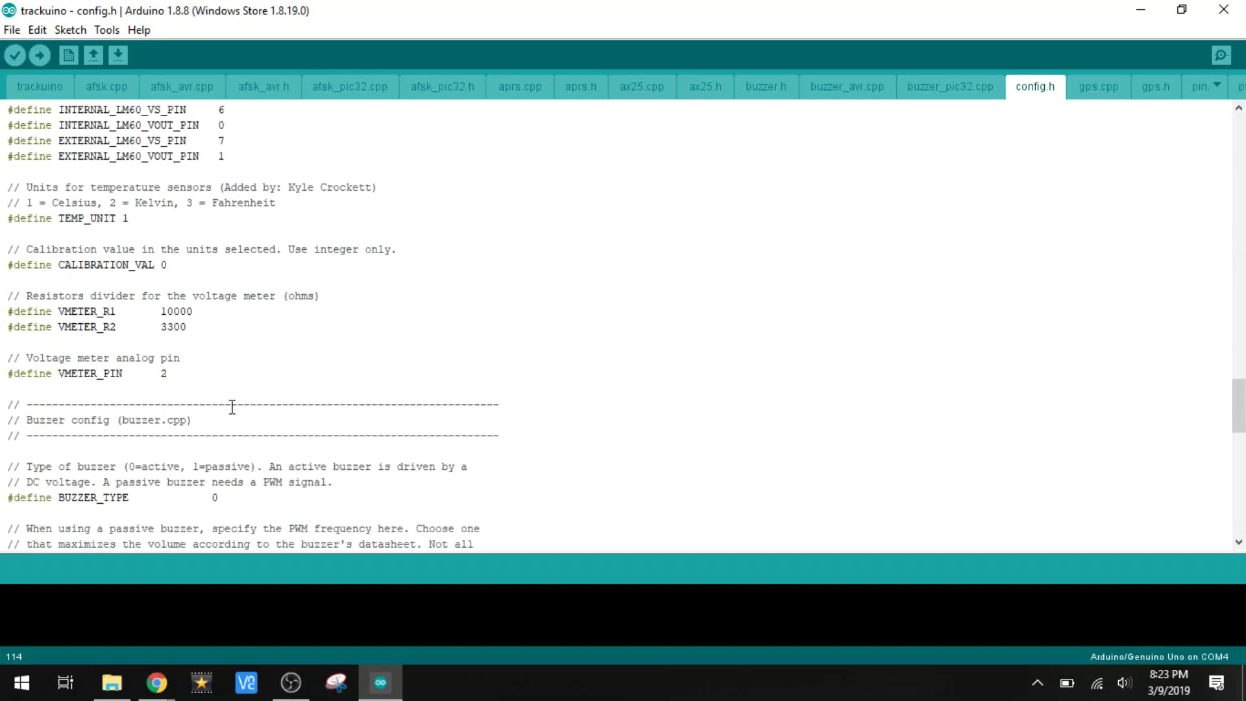
scroll(232, 406, down, 3)
scroll(232, 407, down, 6)
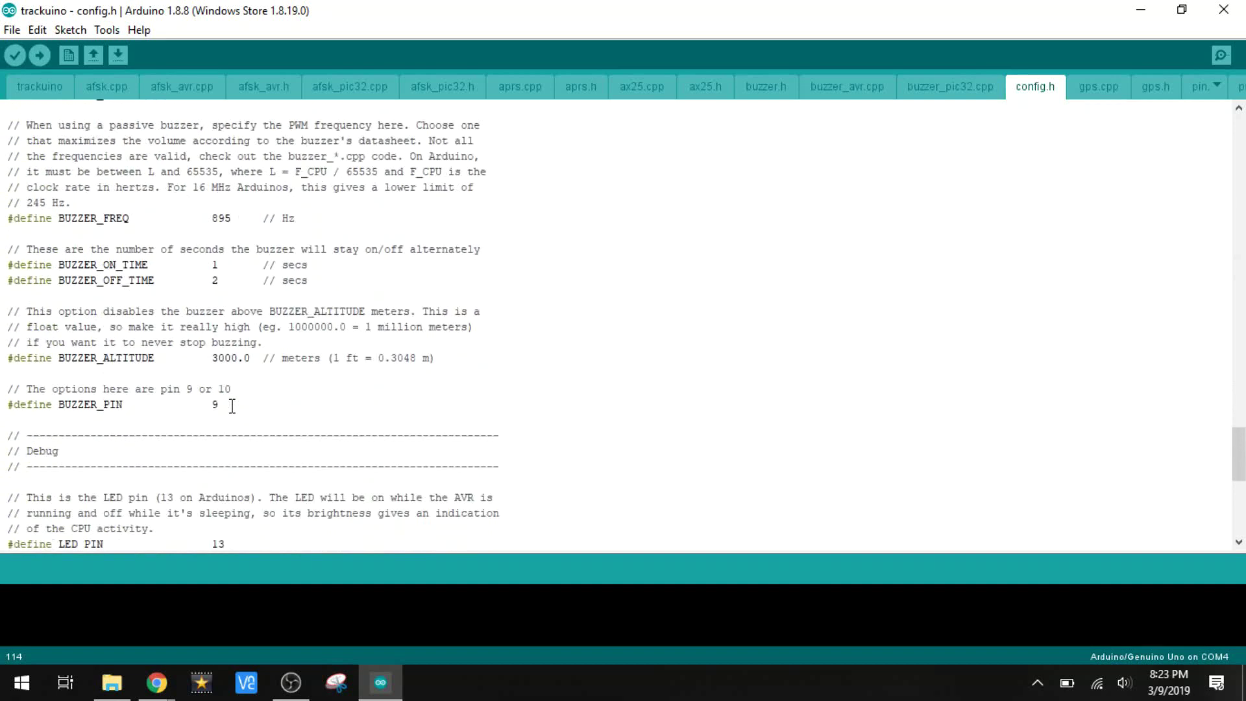
Step: Examine the buzzer altitude and pin, LED pin and debug definitions near the end of config.h
scroll(232, 407, down, 2)
scroll(231, 407, down, 3)
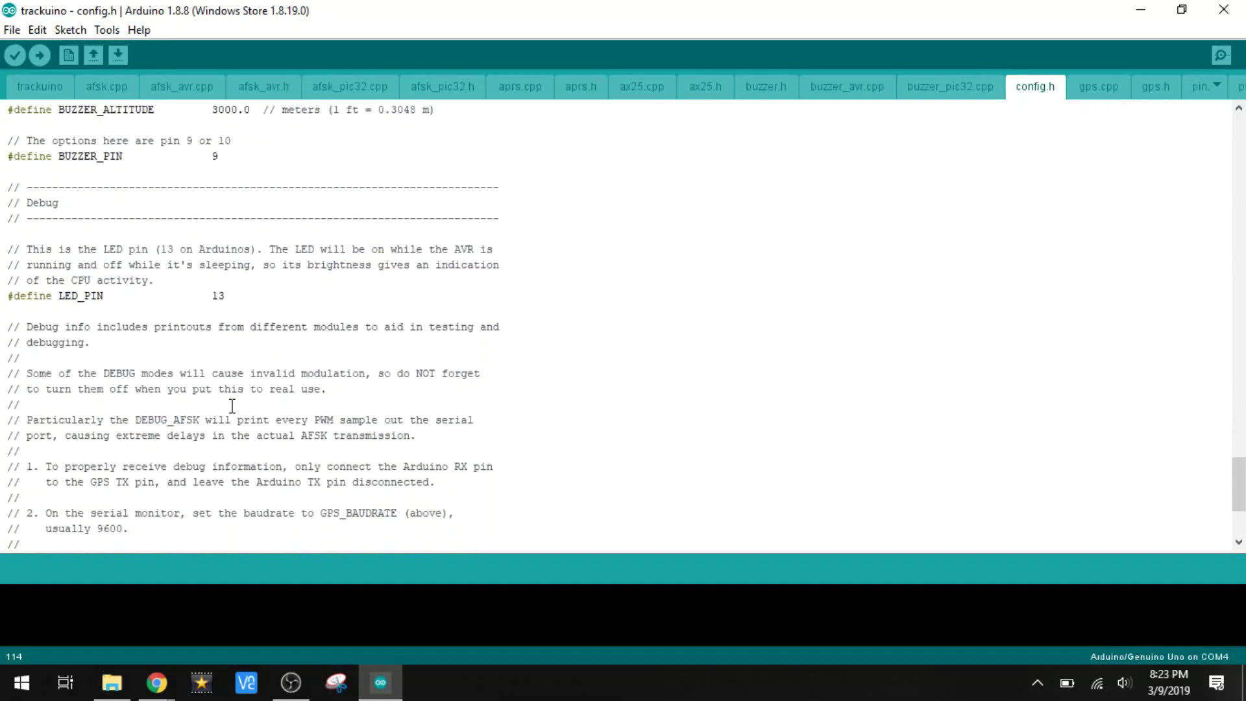
scroll(231, 407, down, 4)
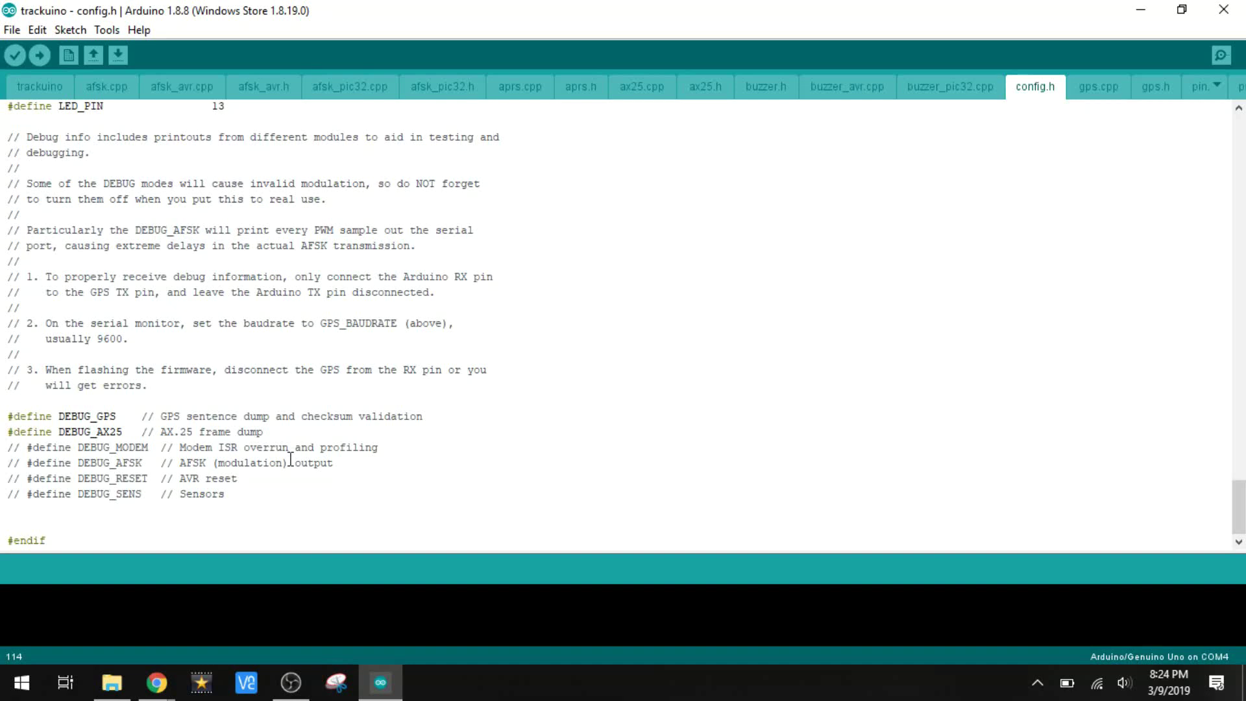
Step: Compile the trackuino sketch and upload it to the Arduino Uno on COM4
scroll(398, 286, up, 20)
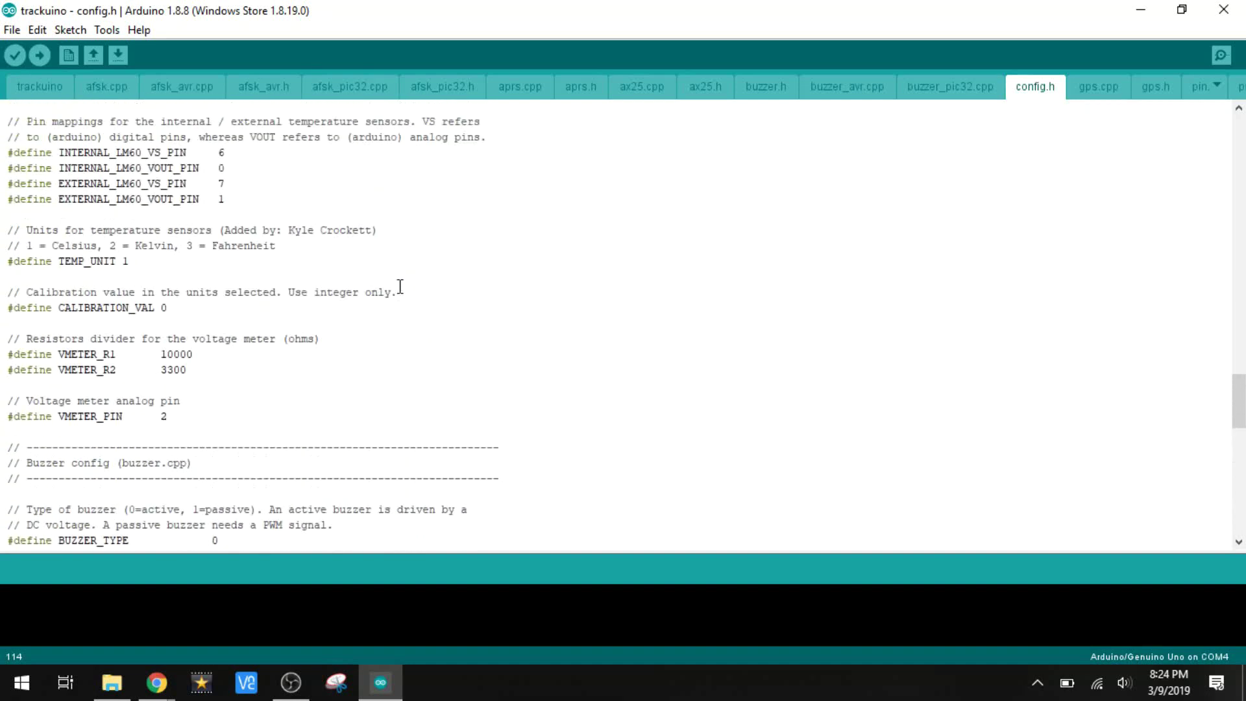
scroll(398, 287, up, 20)
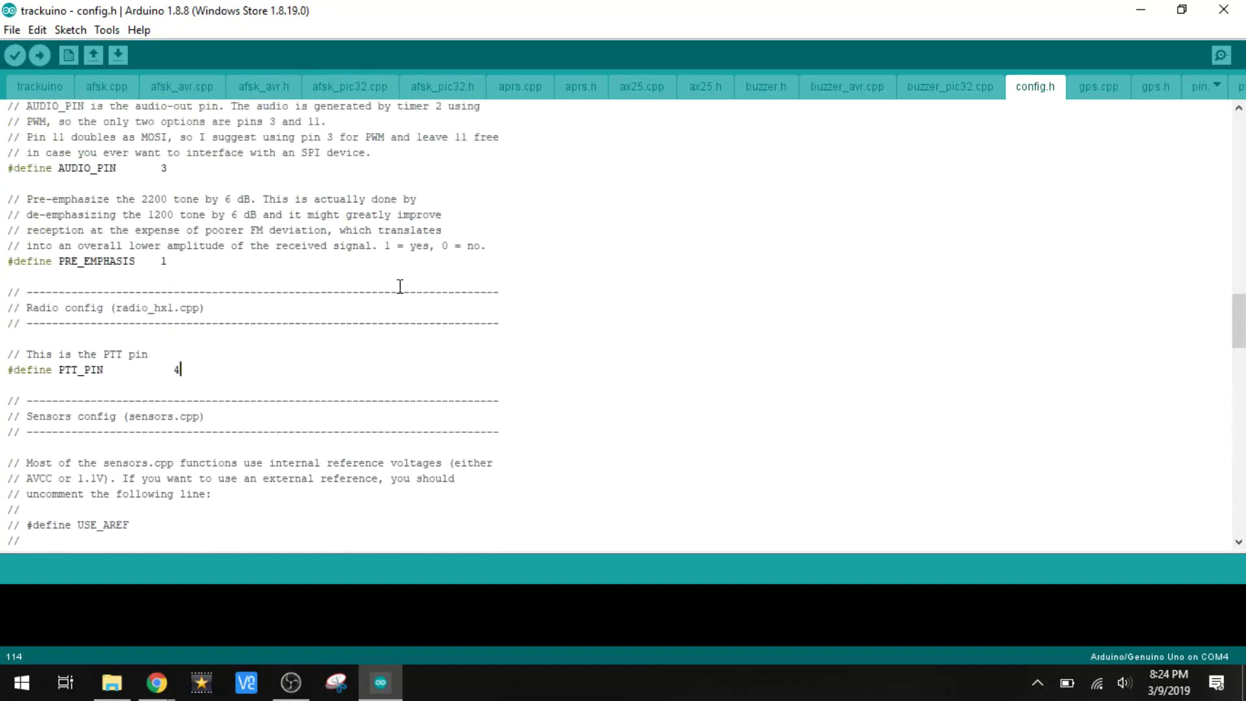
click(40, 55)
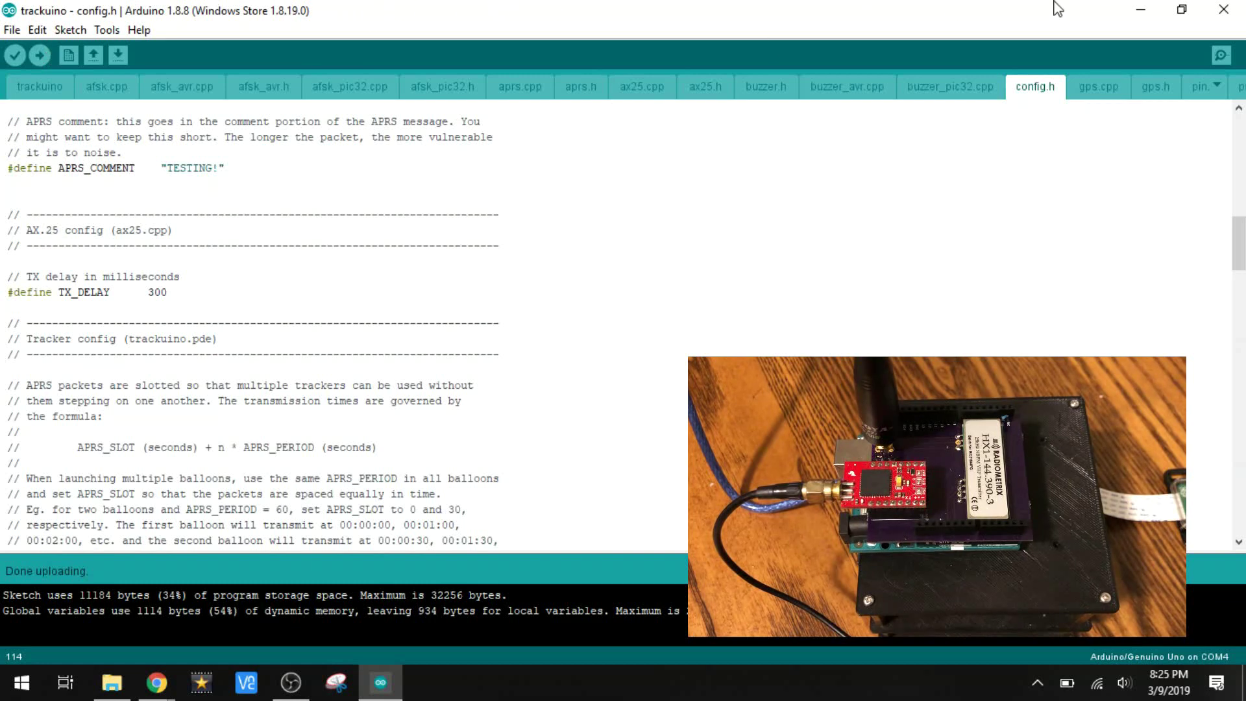
Step: Open the Windows Sound control panel, check the recording devices for Stereo Mix, and close it without changes
click(1150, 10)
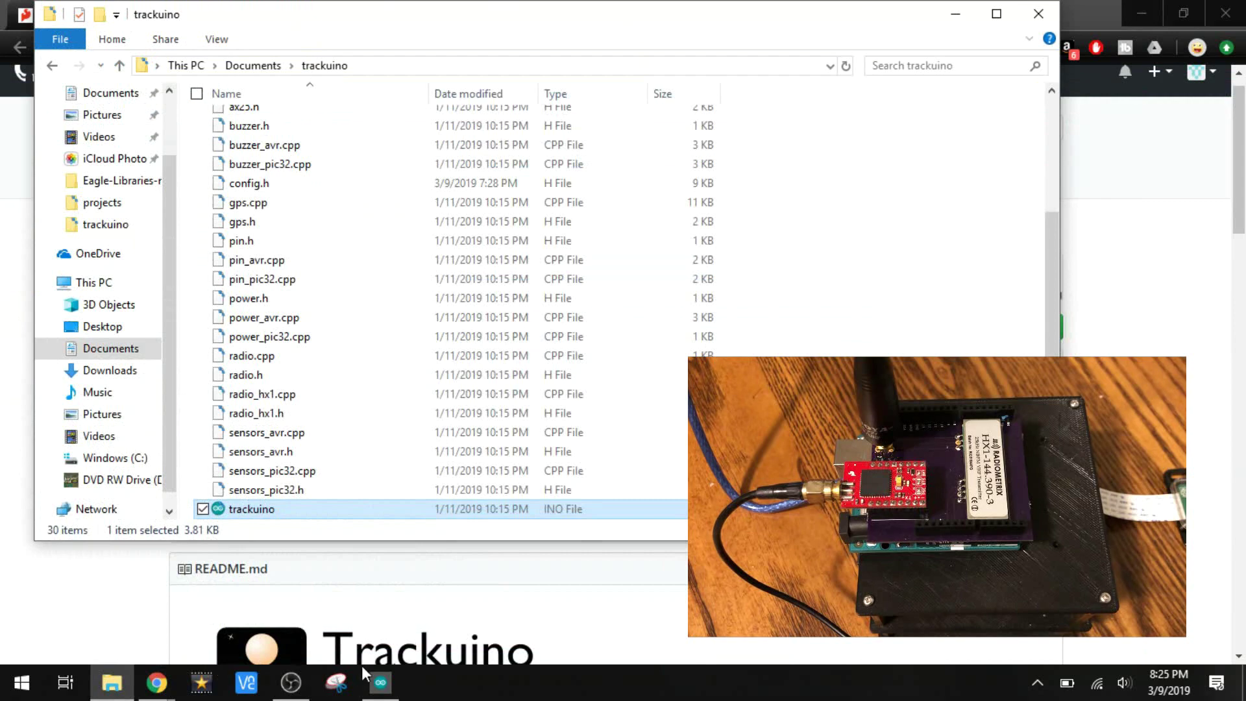
click(23, 683)
text(sound)
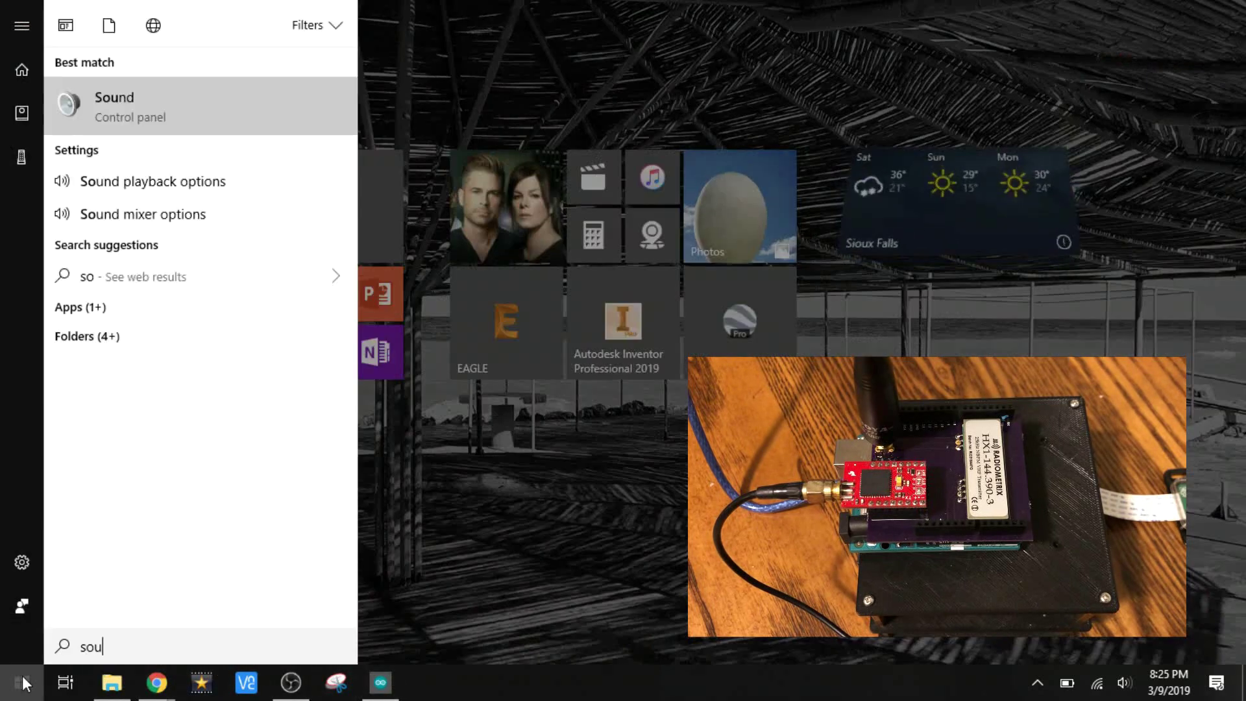
click(192, 109)
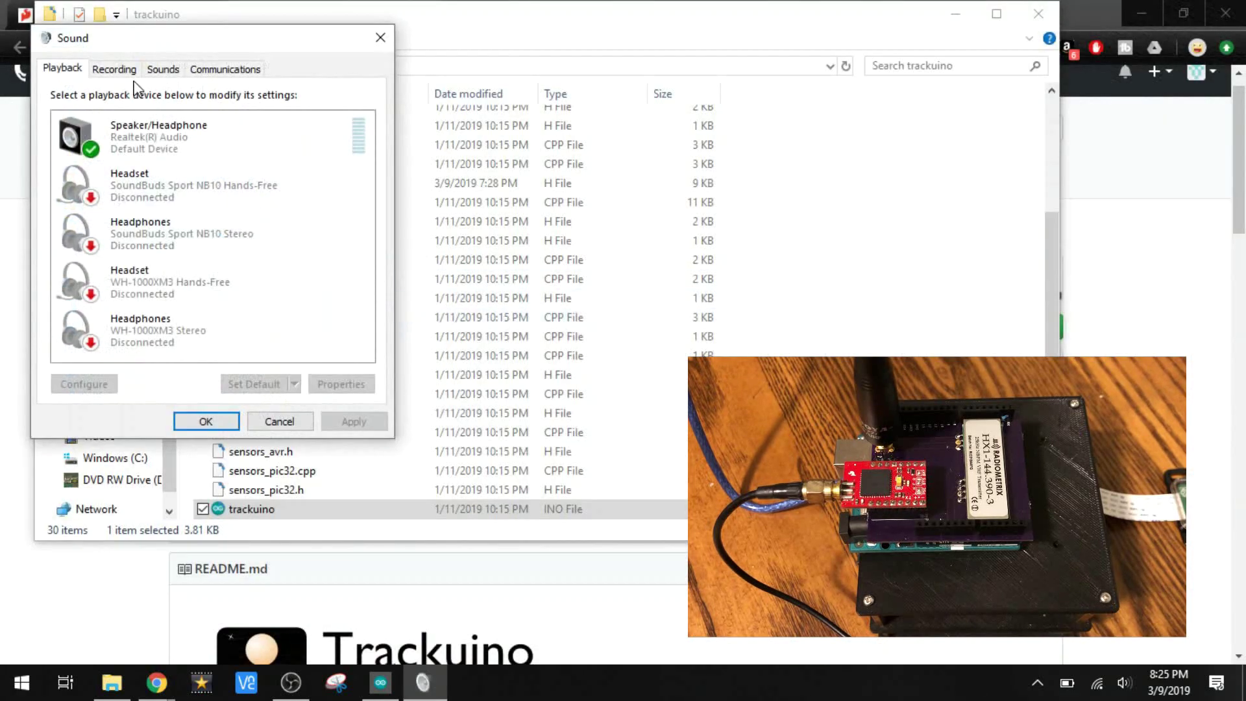
click(114, 71)
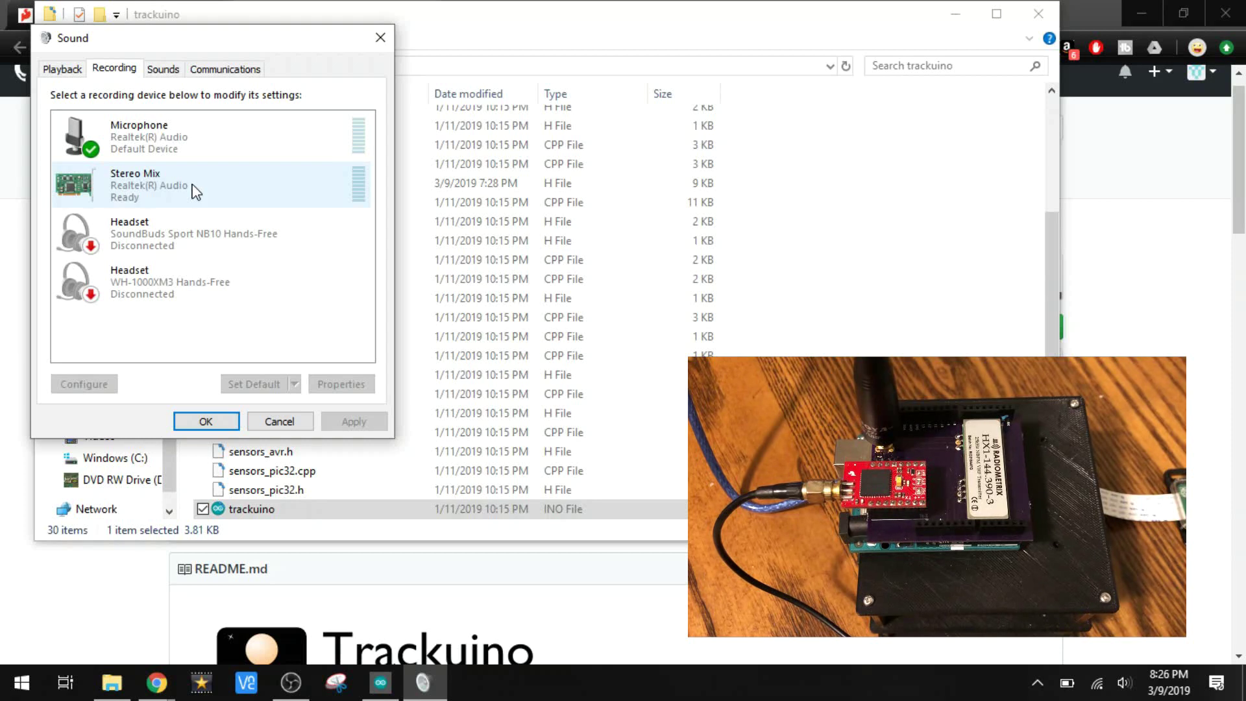
click(282, 422)
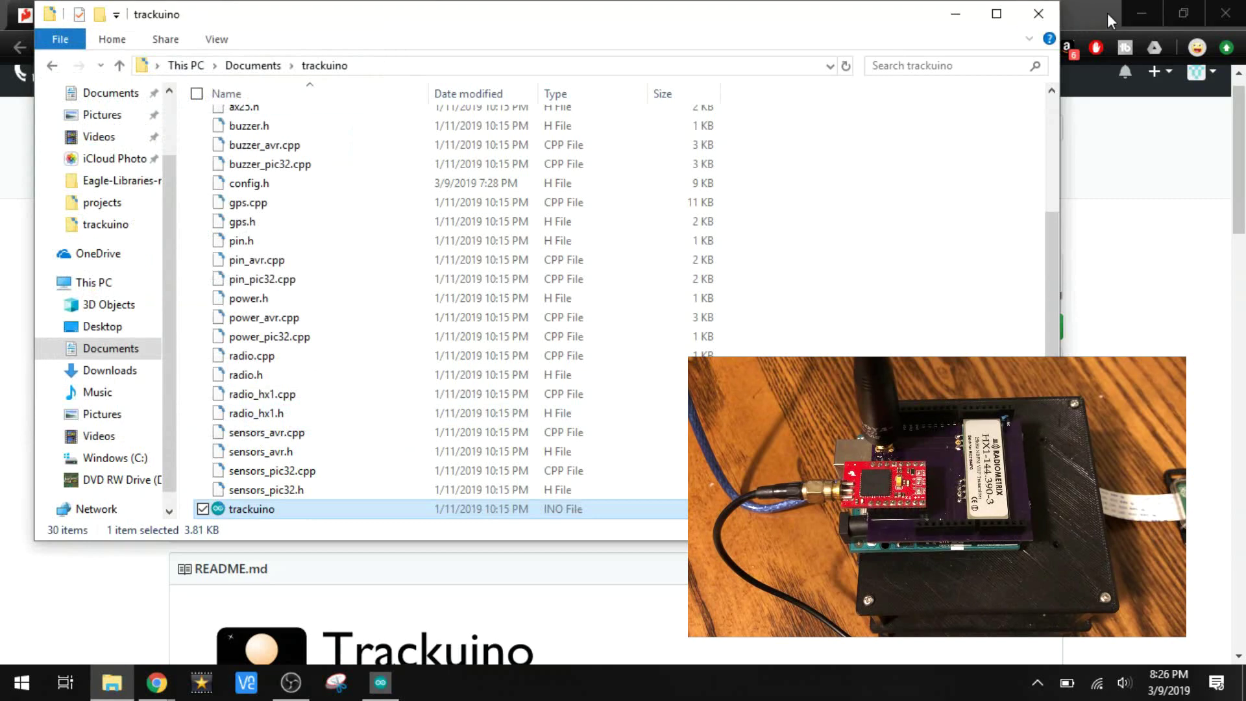
Step: Clear the open windows off the desktop and launch Packet Engine Pro, APRSIS32 and SDR Console
click(1138, 4)
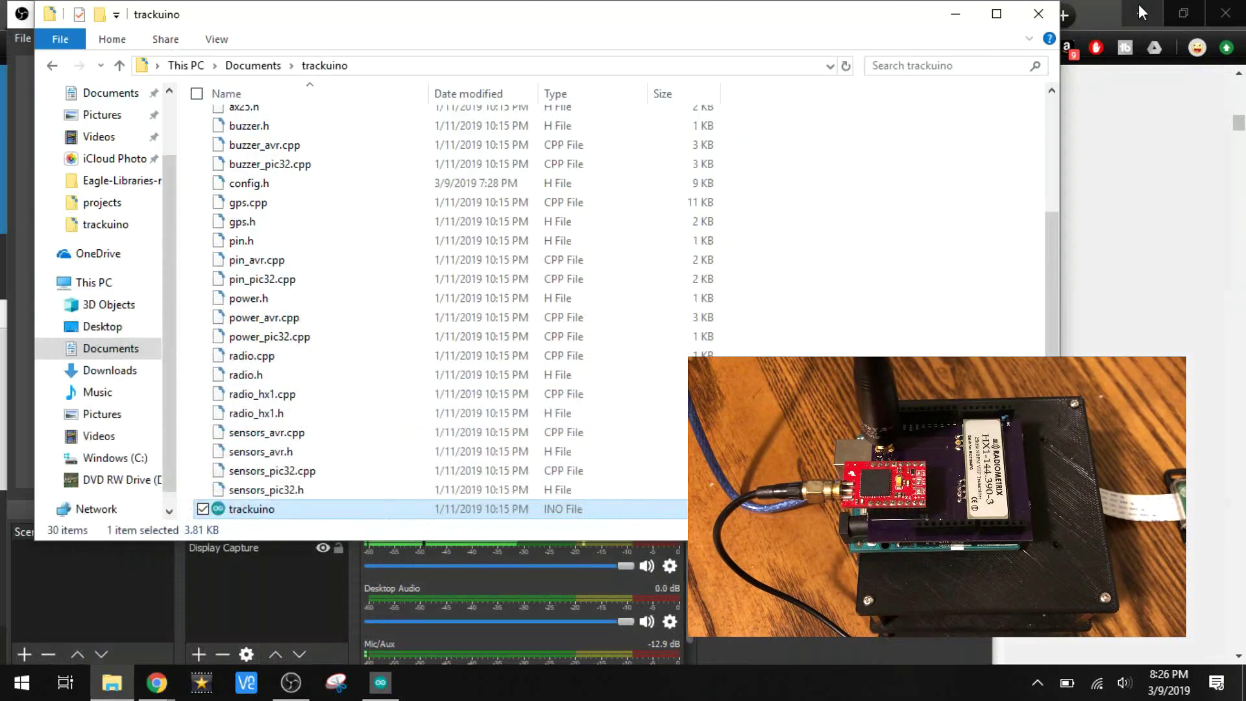
click(954, 16)
click(891, 10)
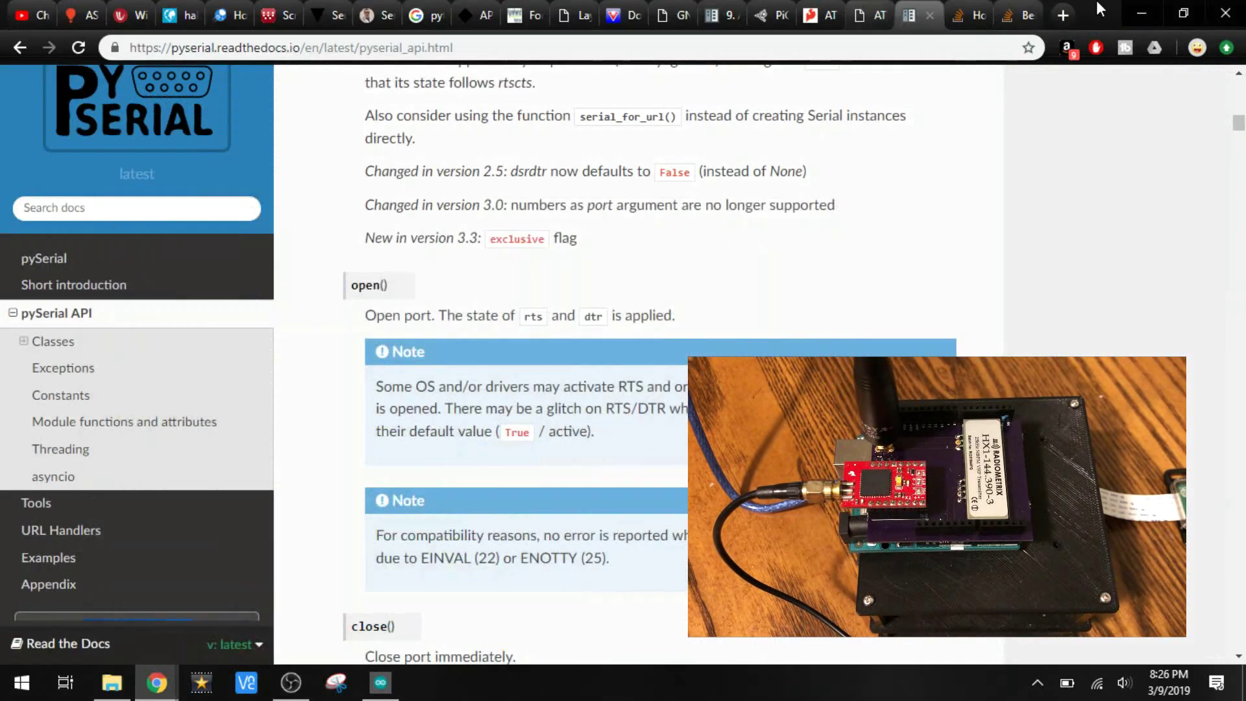
click(1145, 6)
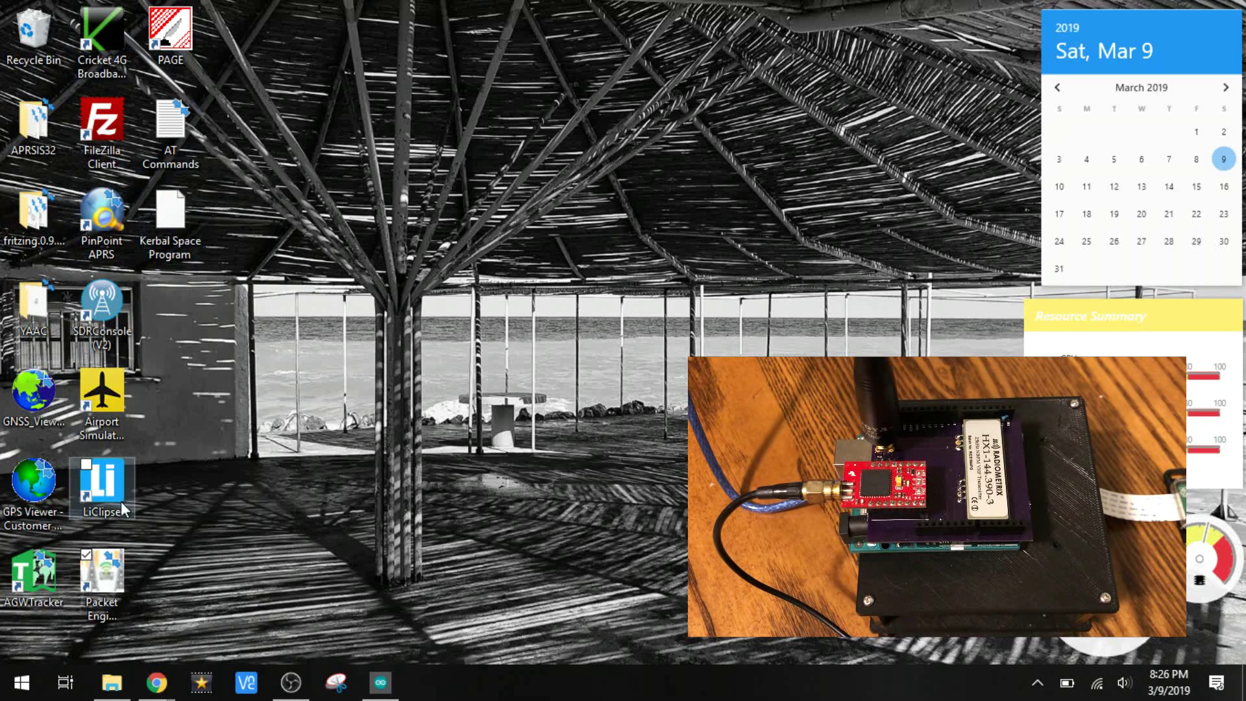
double_click(115, 574)
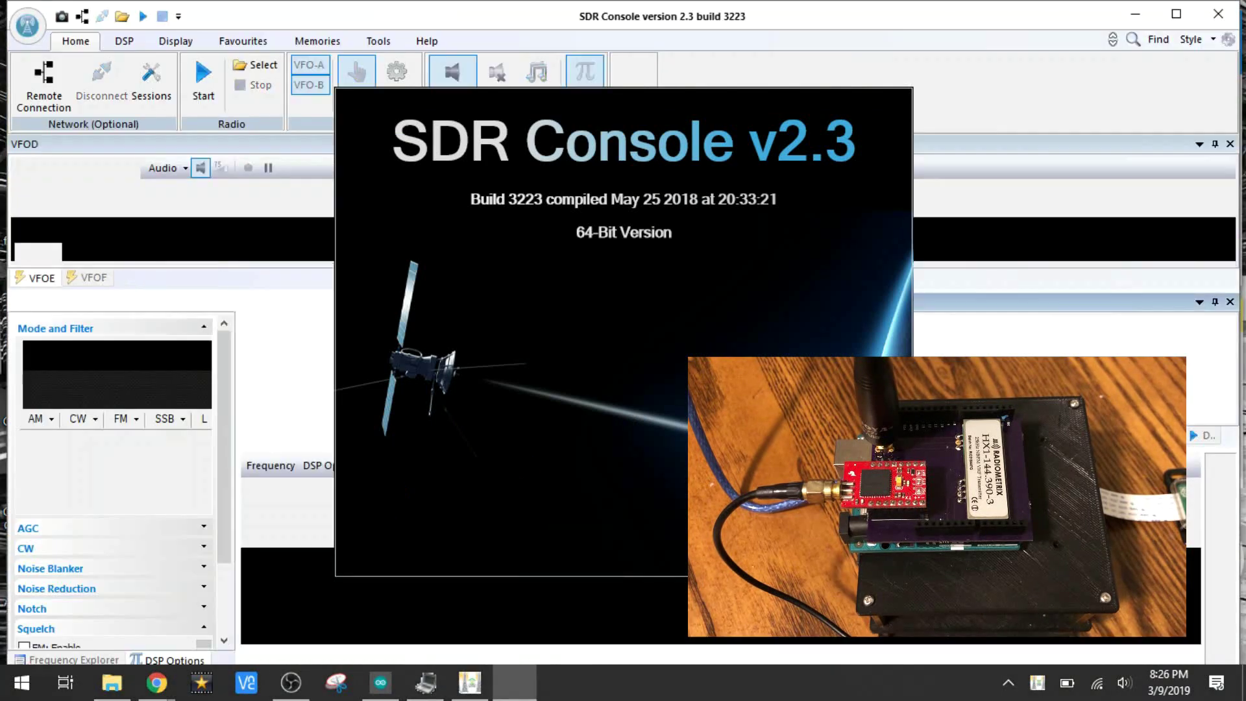
Step: Switch to Packet Engine Pro and then APRSIS32 to view the packet monitor and the station map
mouse_move(471, 691)
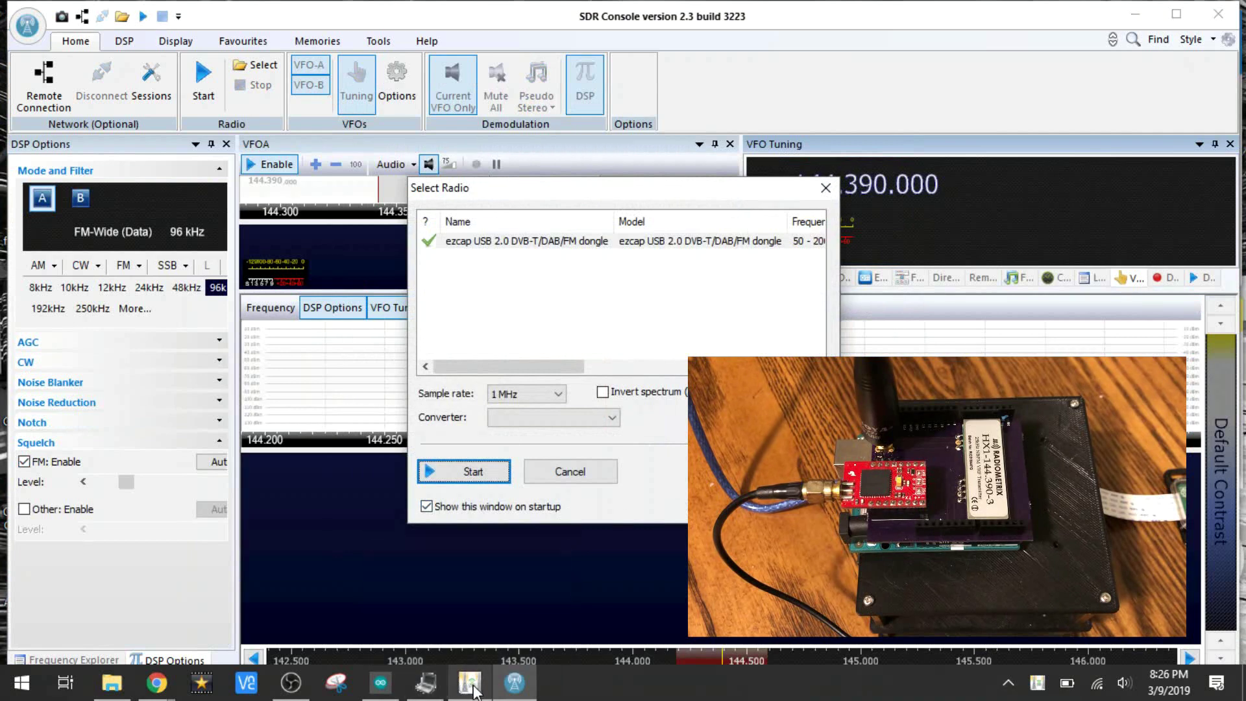
click(473, 691)
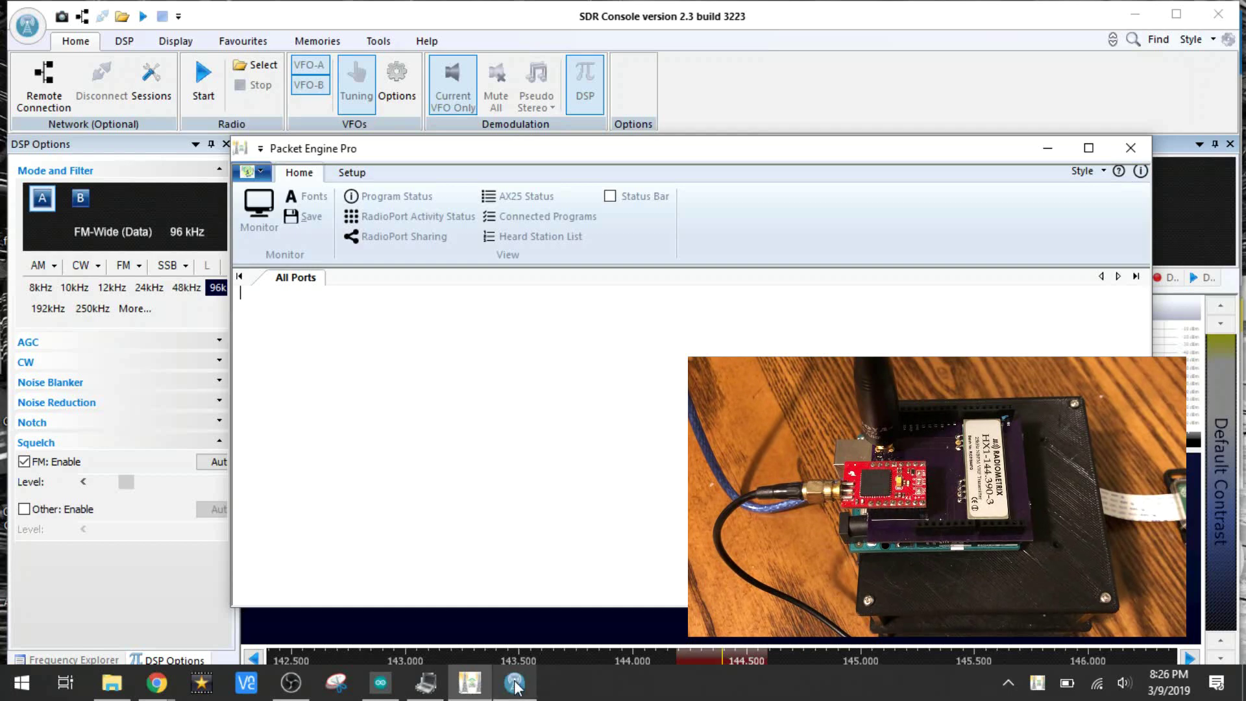
mouse_move(428, 684)
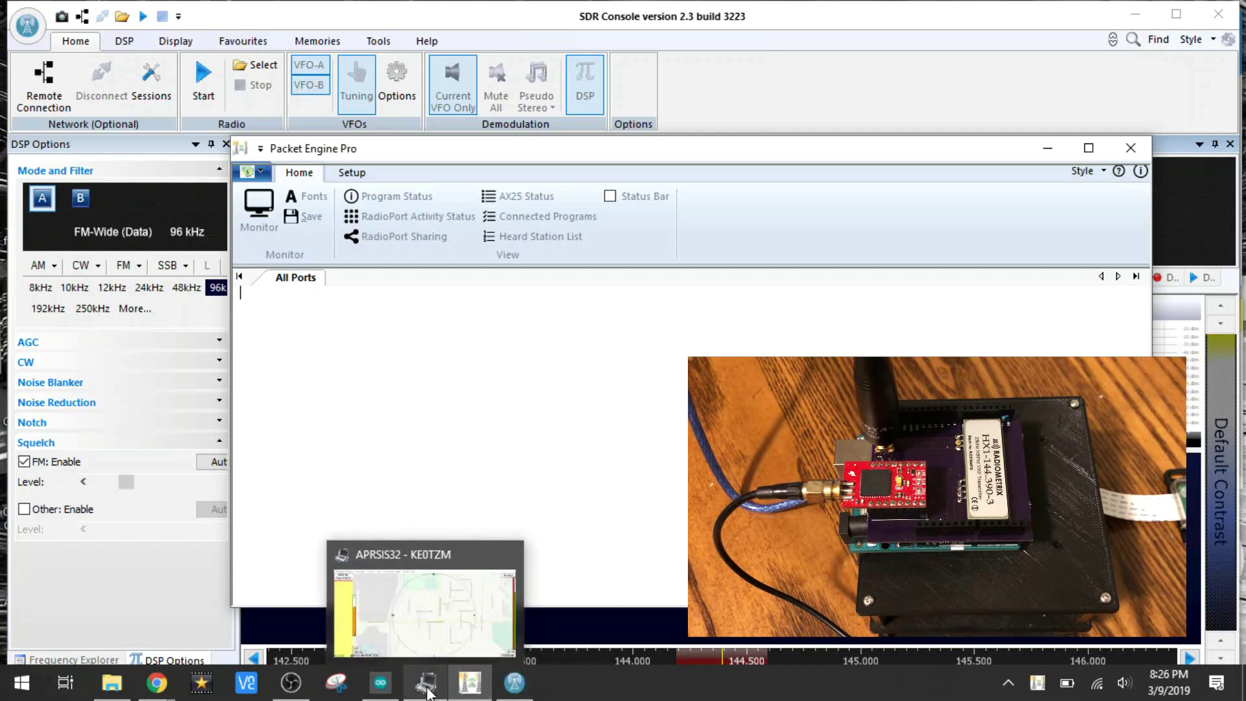
click(427, 685)
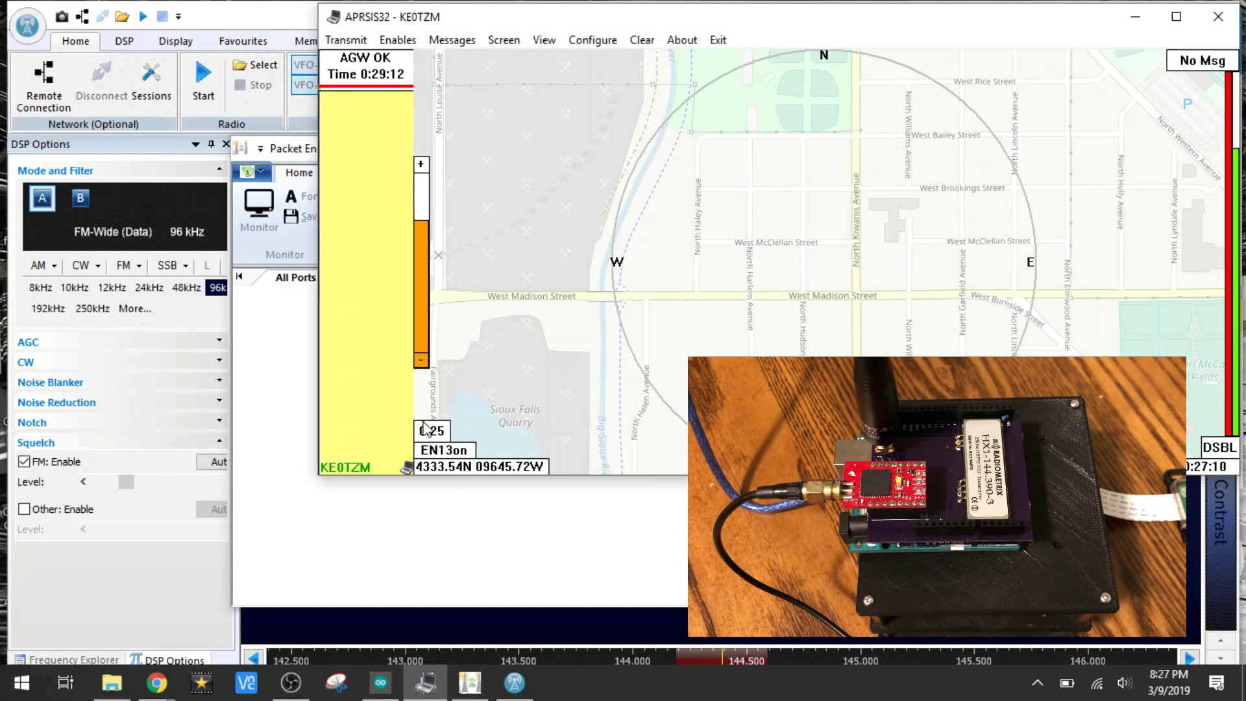
Step: Switch to SDR Console and start the ezcap USB 2.0 DVB-T/DAB/FM dongle with a 1 MHz sample rate
click(261, 13)
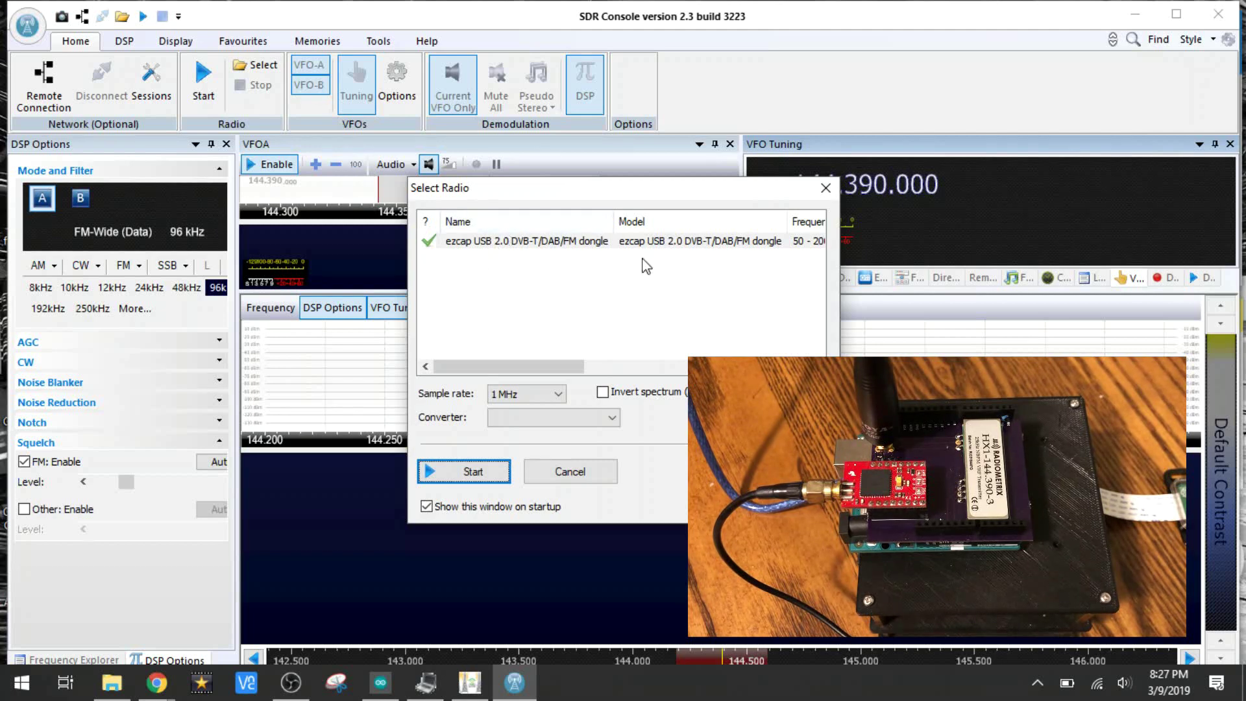
click(464, 473)
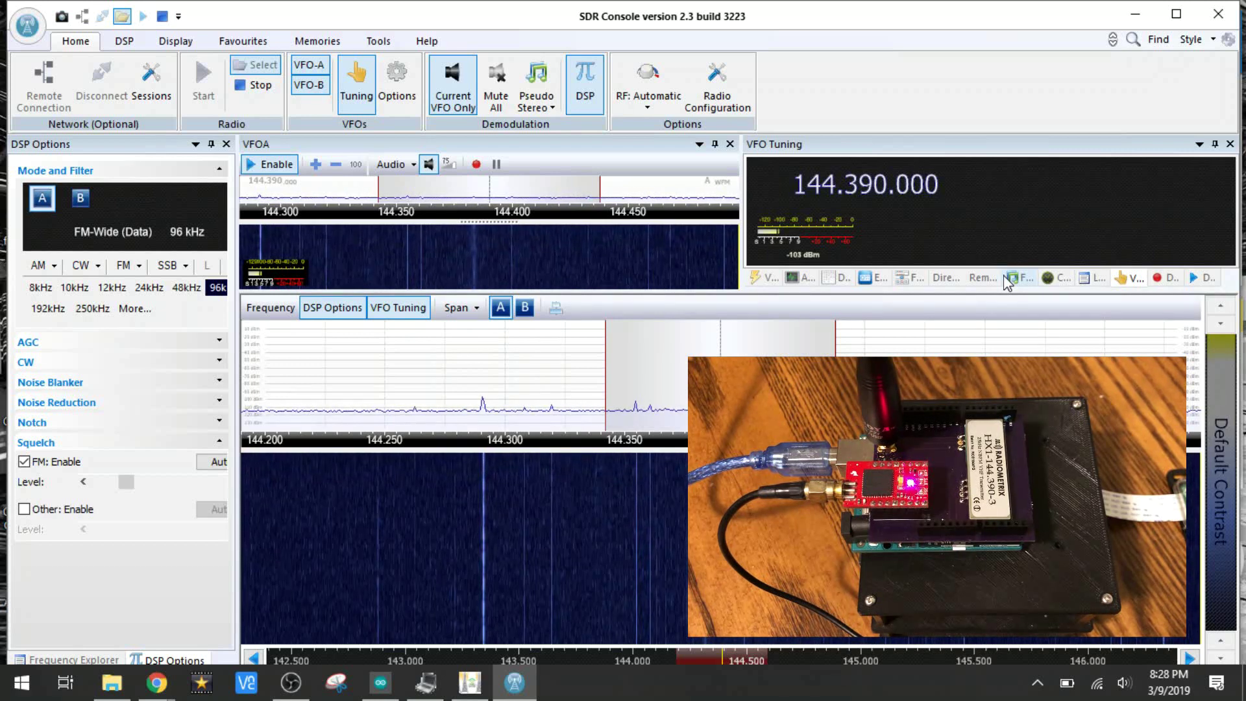
Step: Launch GNSS Viewer from the desktop for the GPS on COM4 at 9600 baud, then return to SDR Console
click(1139, 17)
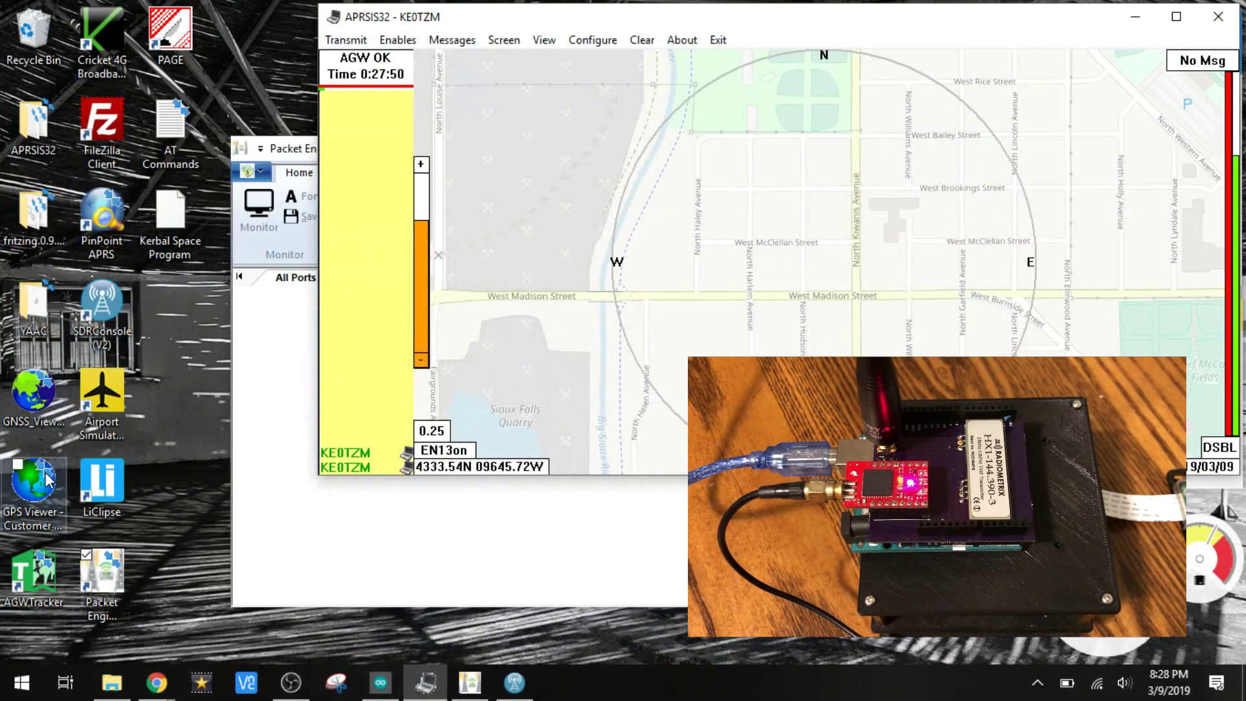
click(45, 396)
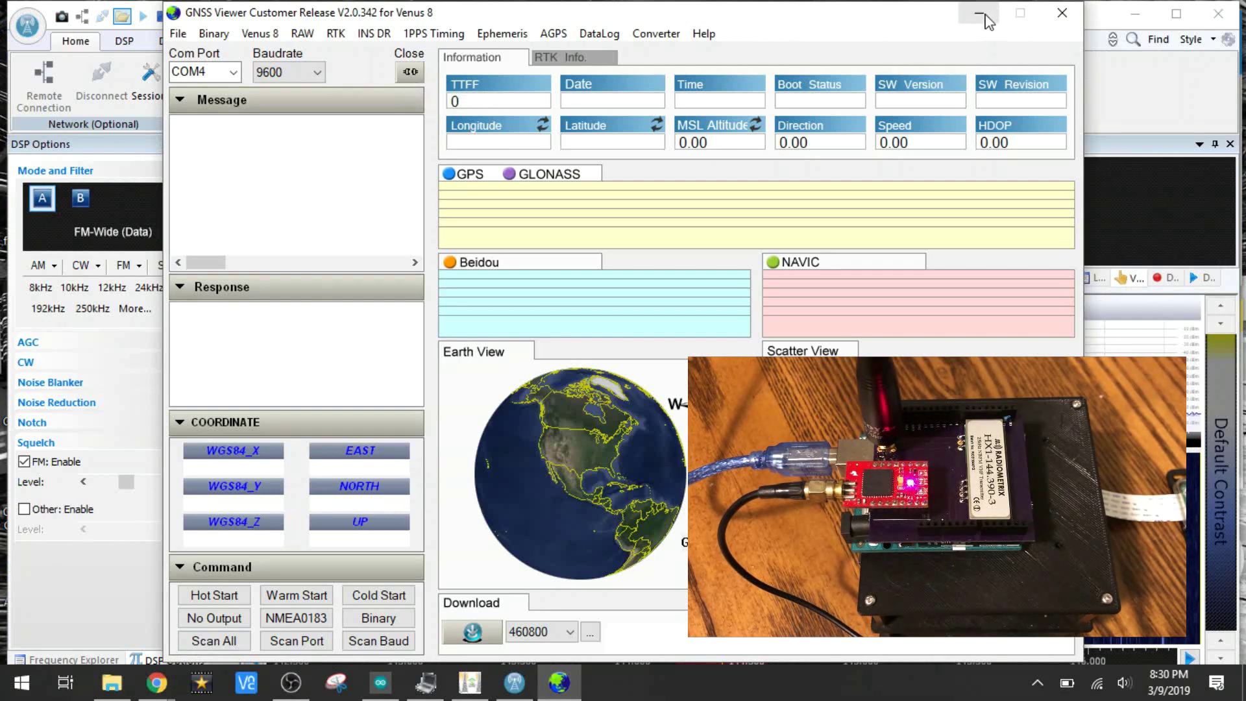
click(1182, 104)
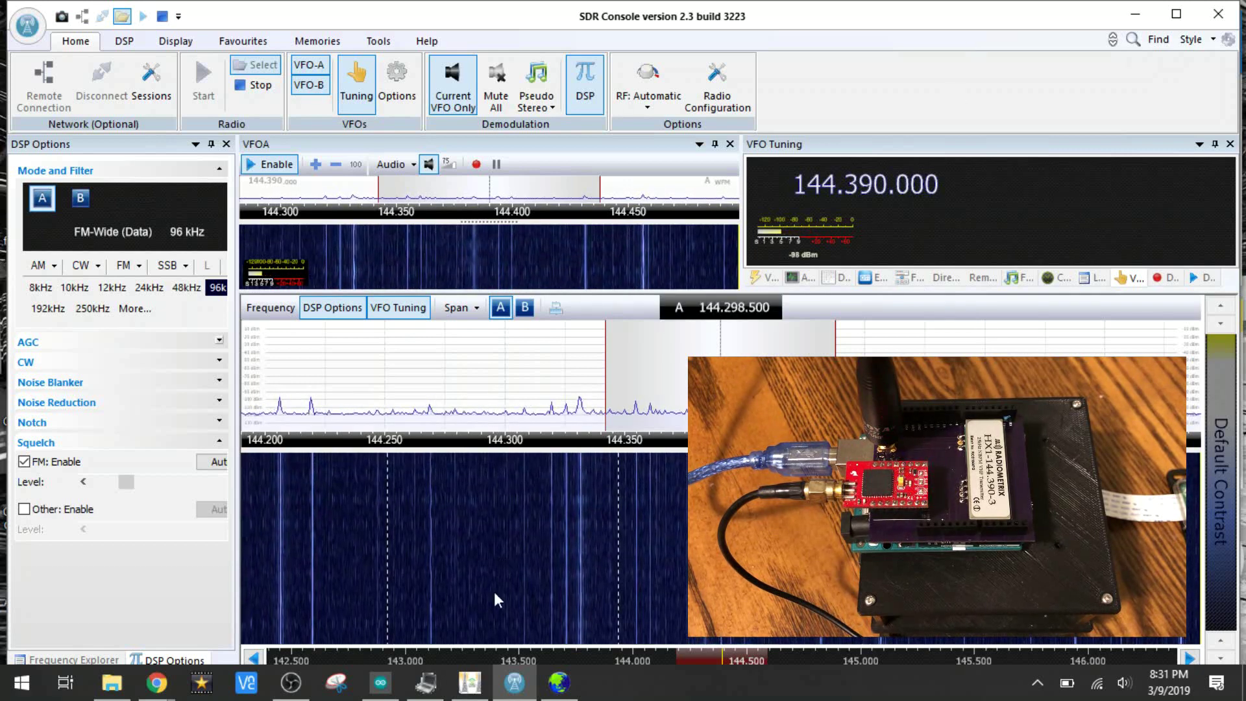
Step: Inspect the altitude and comment of the decoded packet in Packet Engine Pro, then check the tracker's position in APRSIS32
click(473, 683)
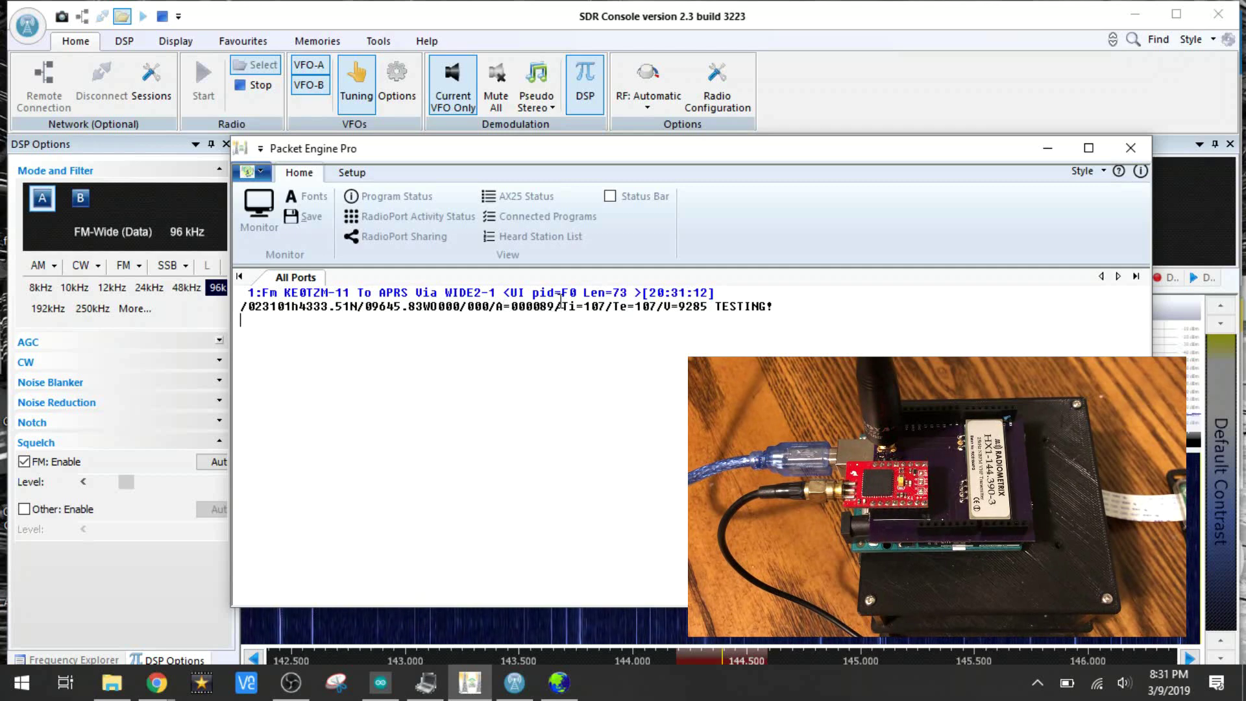
double_click(539, 305)
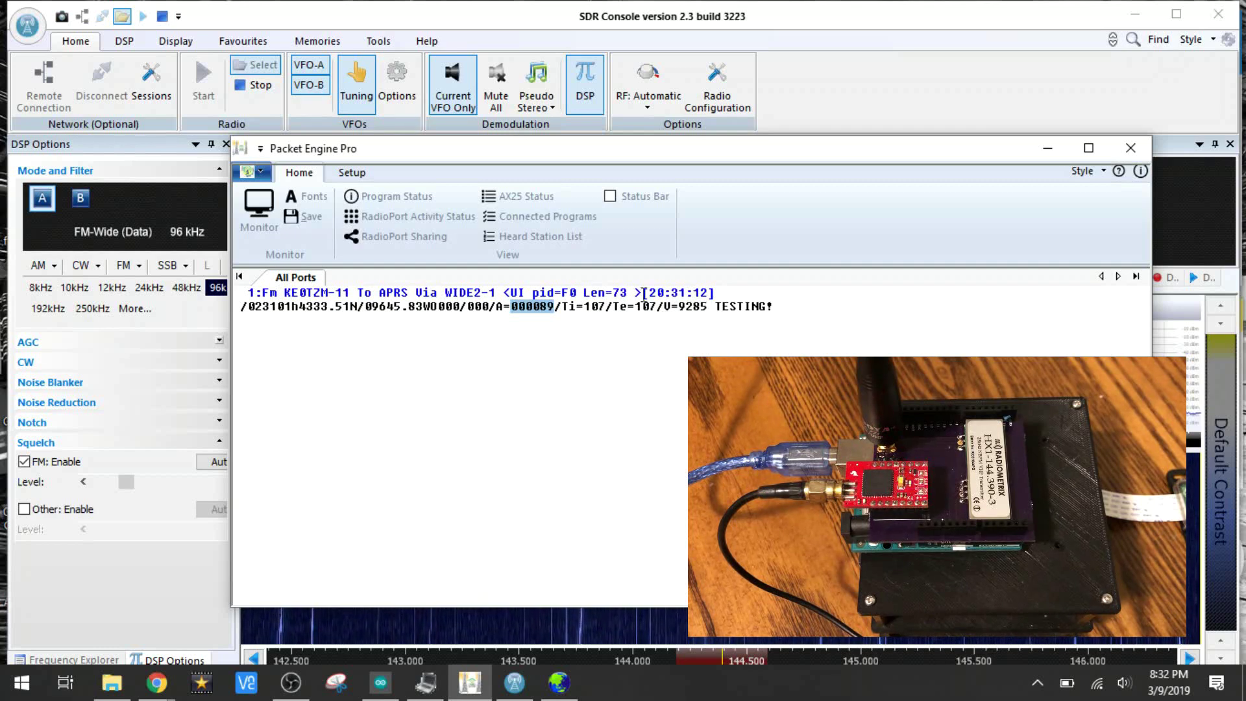
double_click(740, 308)
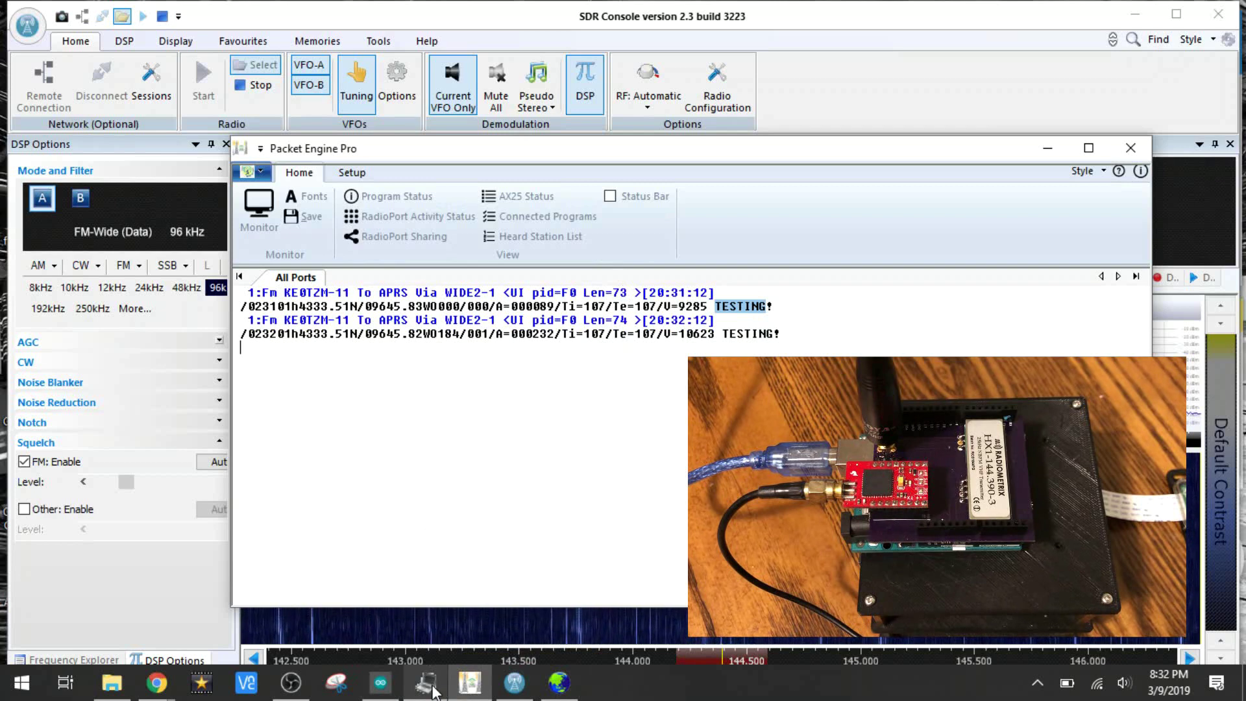
mouse_move(431, 691)
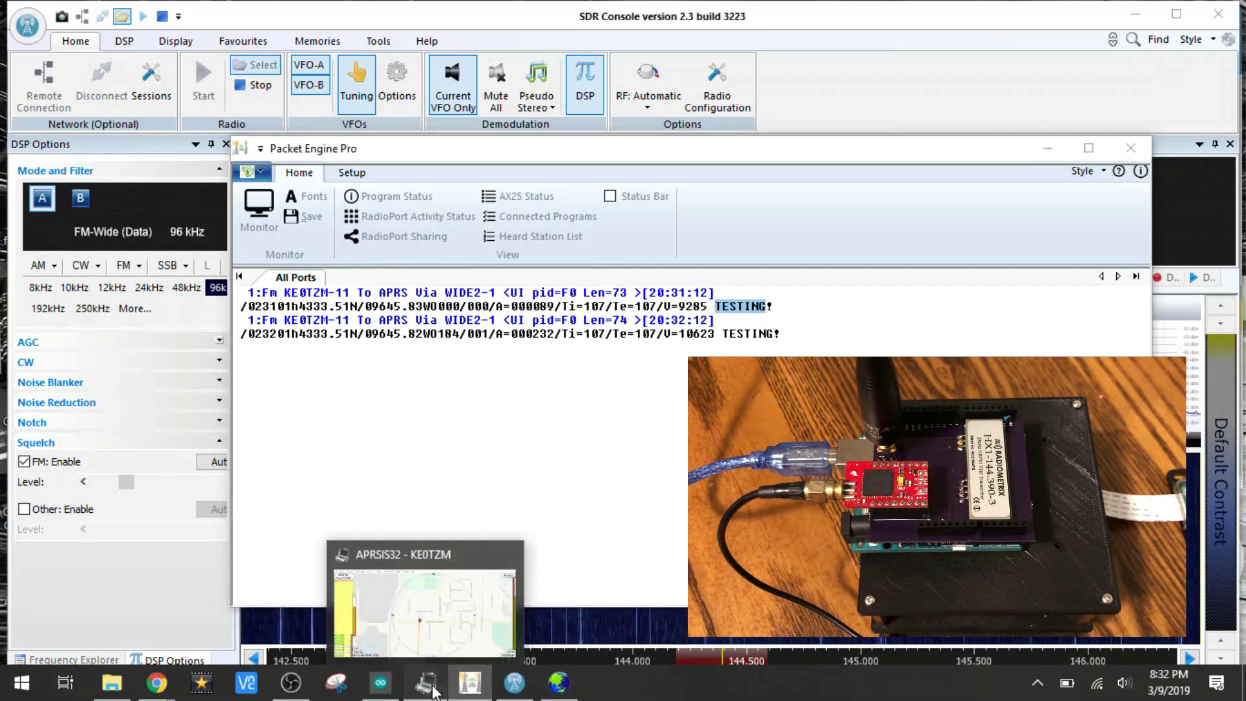
click(431, 690)
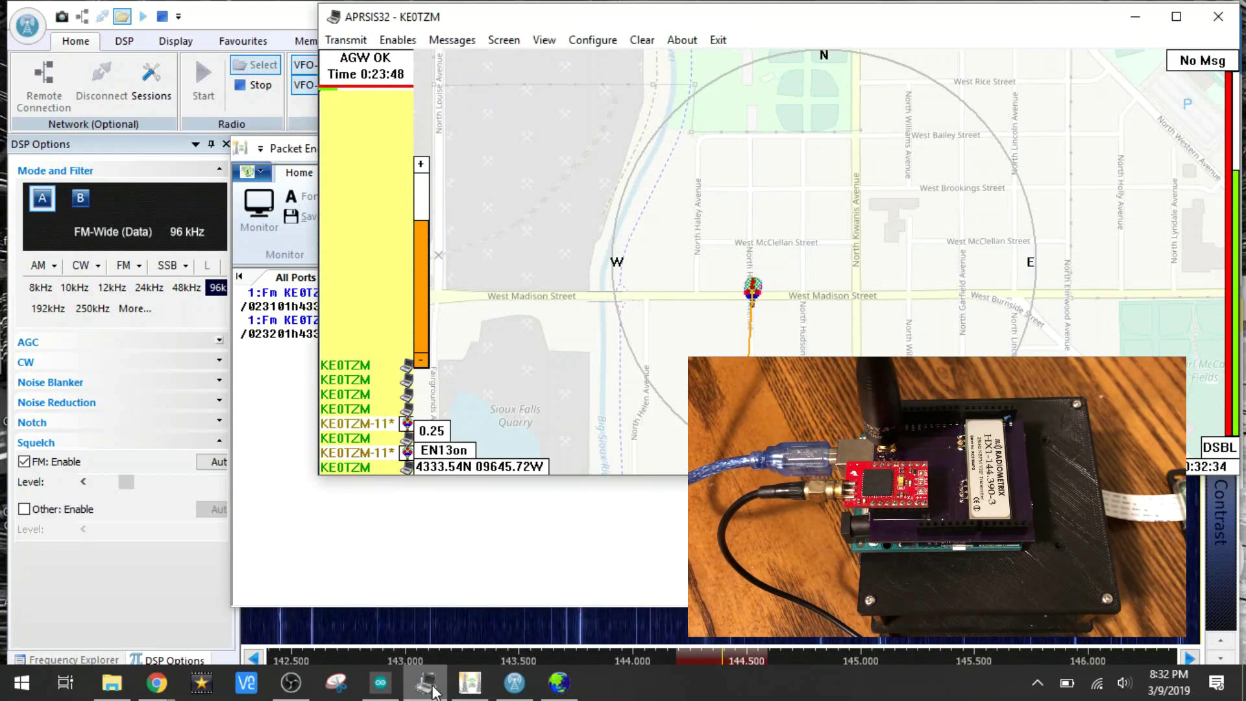
Step: Switch to GNSS Viewer and examine the GPGGA, GPGSA, GPGSV and GPRMC sentences in the earlier message block
click(560, 684)
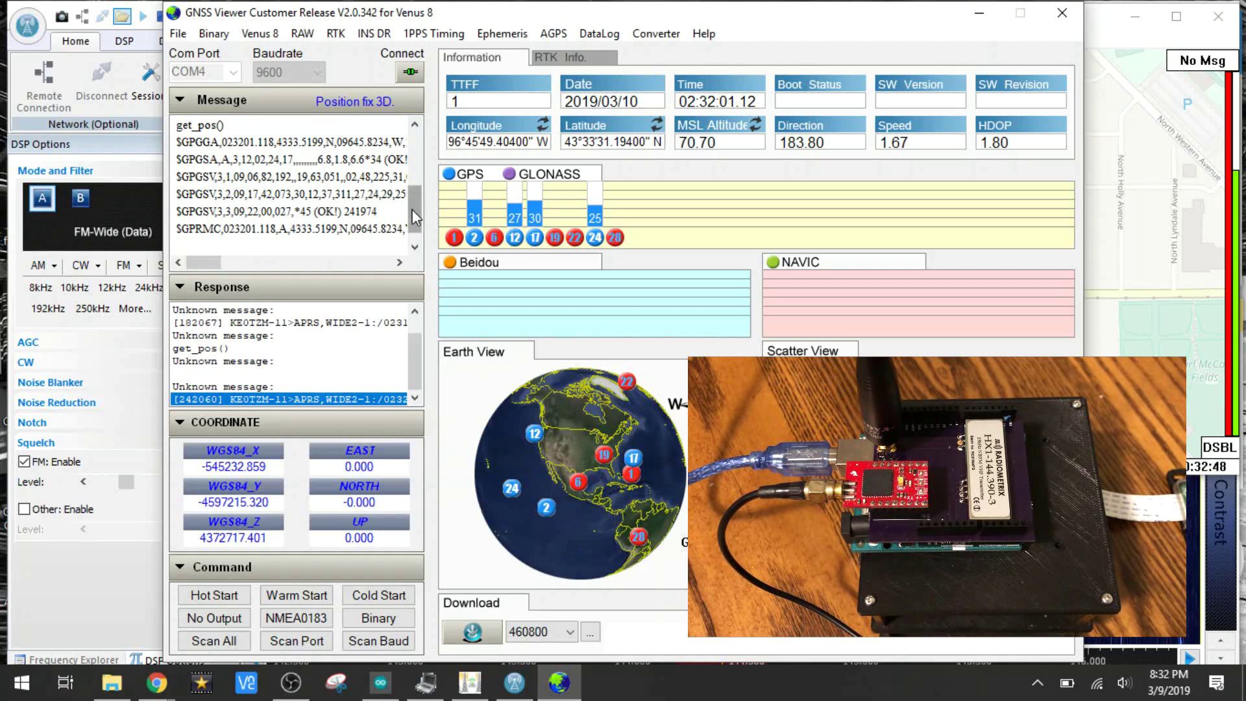
drag(415, 217, 415, 143)
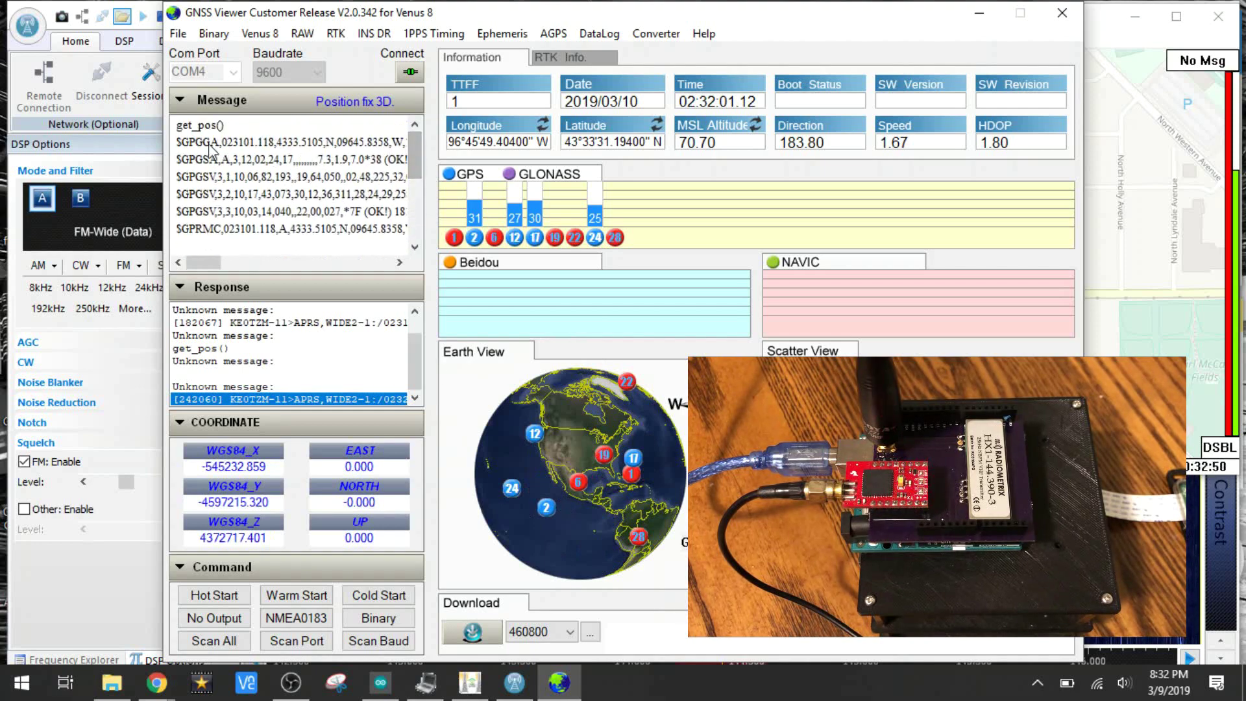
click(331, 150)
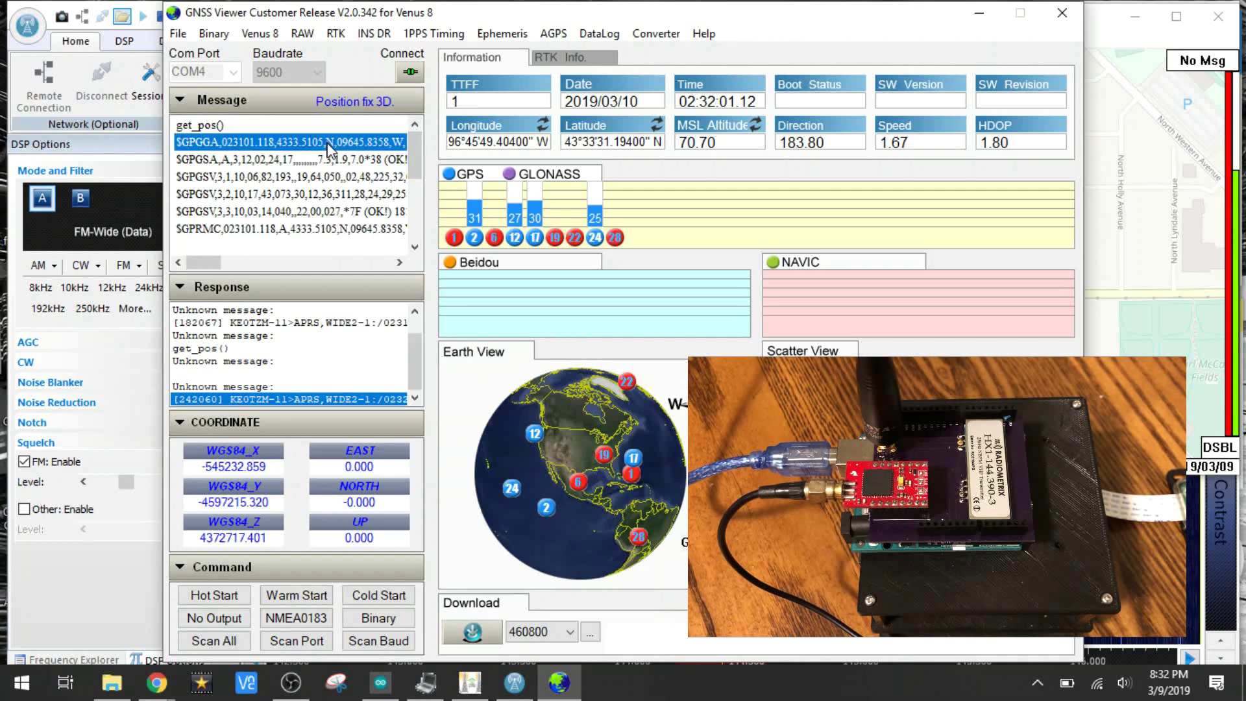
click(324, 159)
click(310, 175)
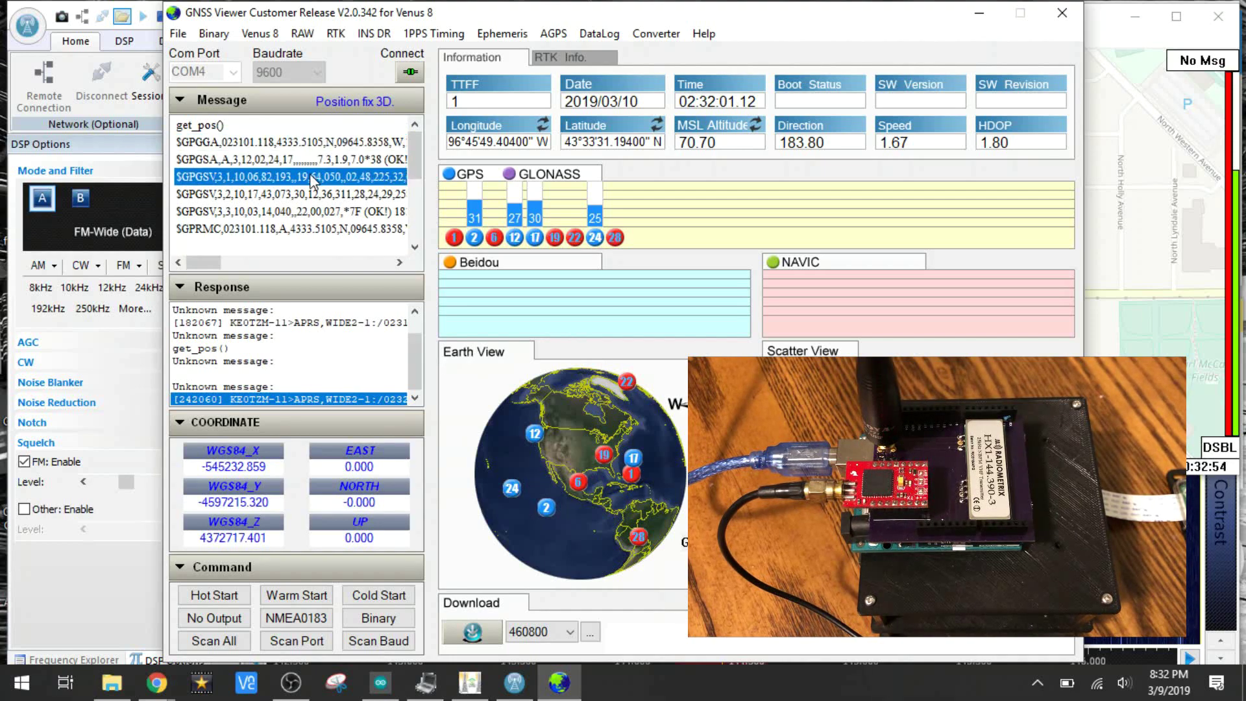
click(312, 193)
click(306, 211)
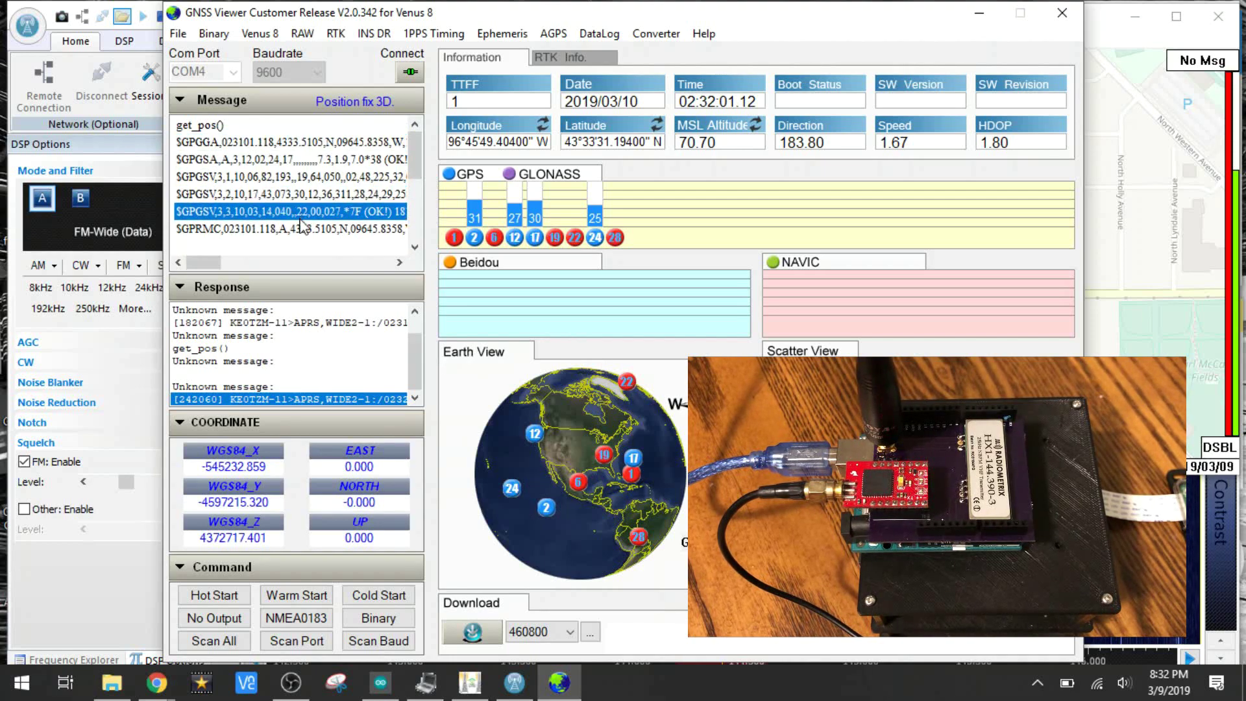
click(302, 230)
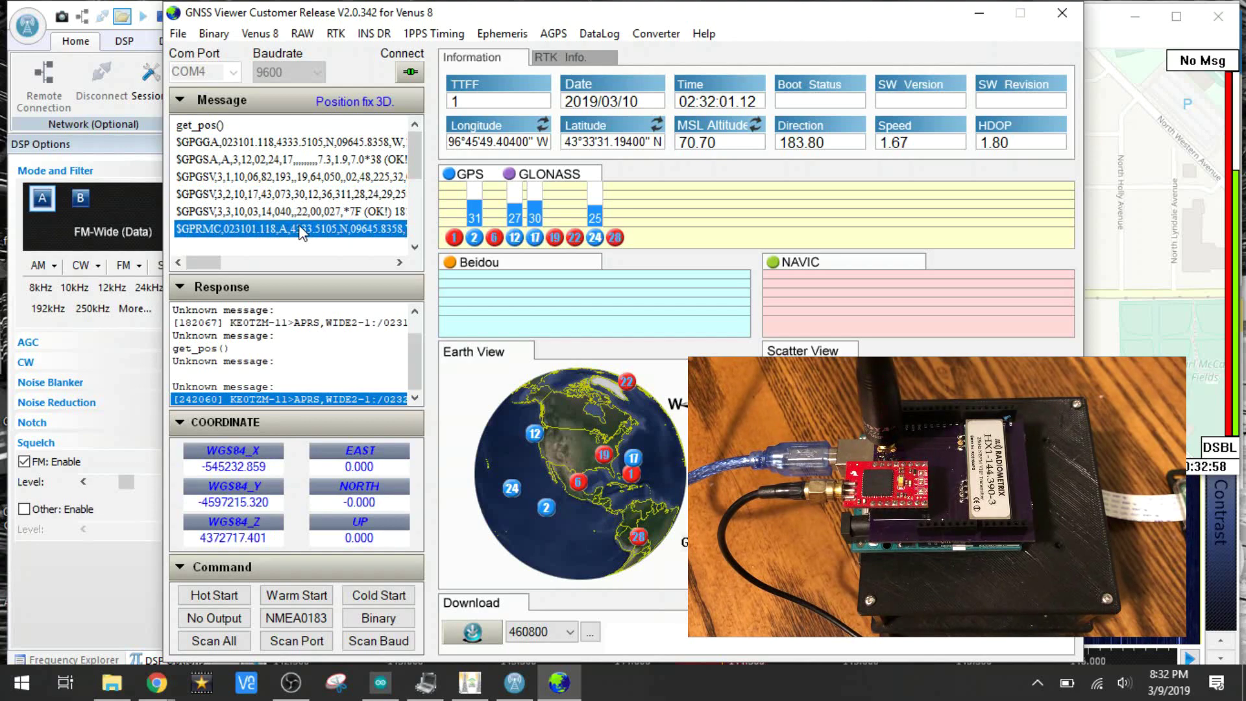